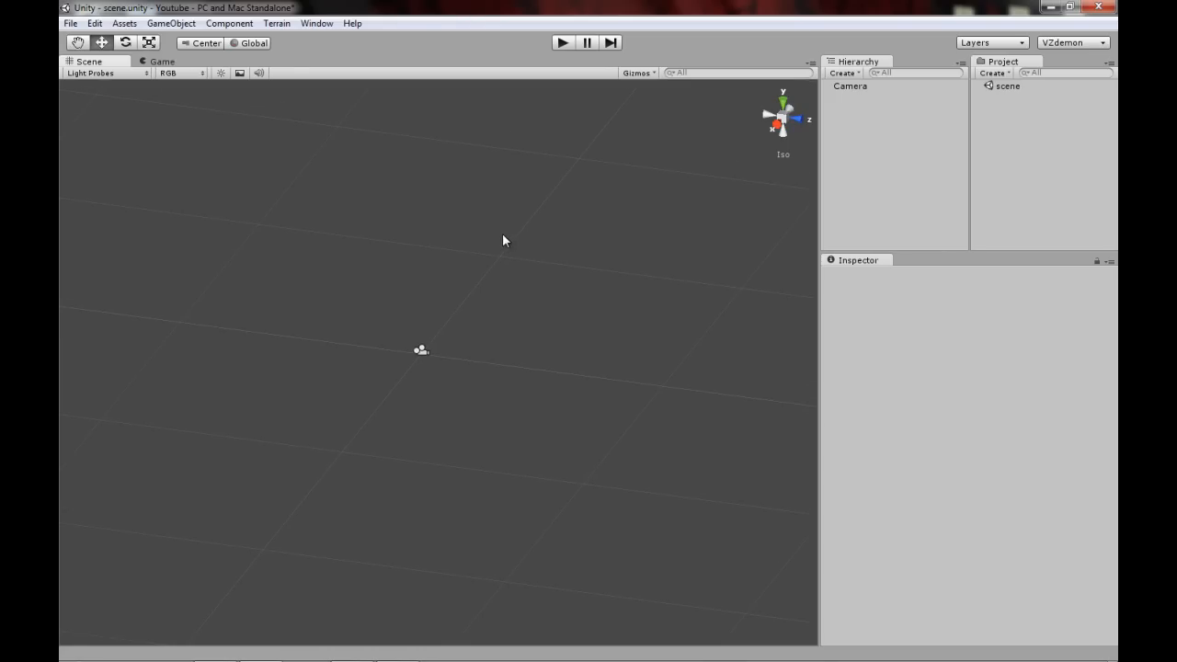
{"action": "left_click_drag", "start_coordinate": [509, 243], "coordinate": [447, 288], "text": "alt"}
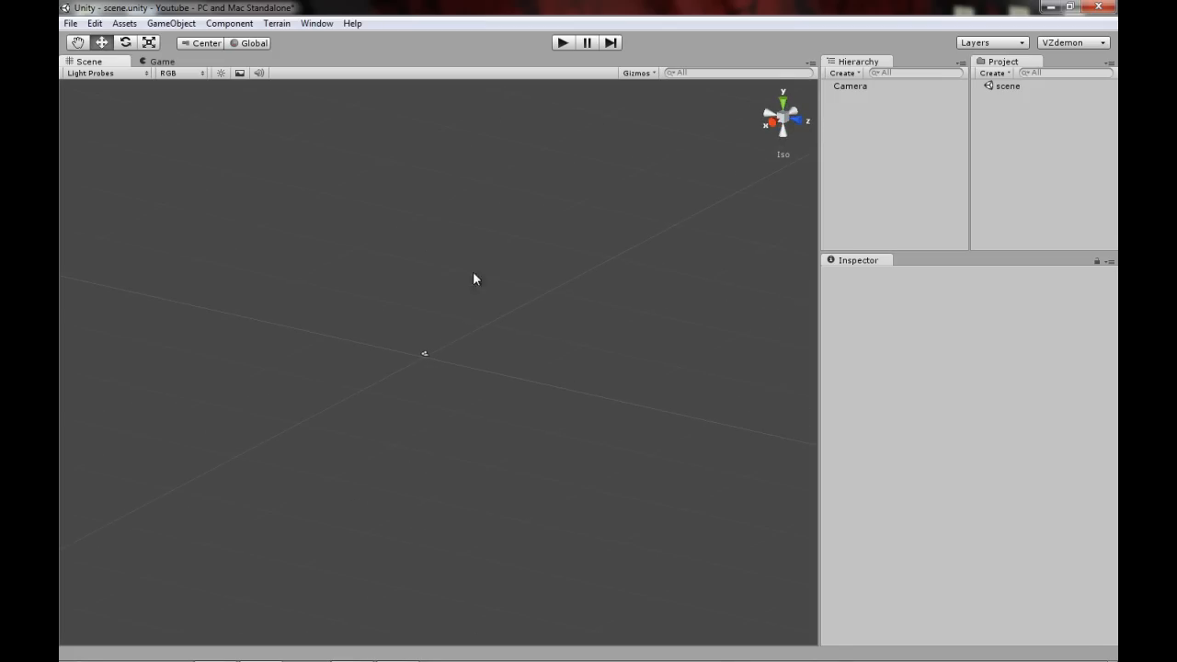
{"action": "left_click", "coordinate": [1003, 86]}
{"action": "left_click", "coordinate": [629, 205]}
{"action": "mouse_move", "coordinate": [484, 231]}
{"action": "middle_mouse_down"}
{"action": "mouse_move", "coordinate": [527, 225]}
{"action": "mouse_move", "coordinate": [489, 233]}
{"action": "middle_mouse_up"}
{"action": "left_click_drag", "start_coordinate": [488, 250], "coordinate": [534, 315], "text": "alt"}
{"action": "mouse_move", "coordinate": [476, 264]}
{"action": "left_mouse_down", "text": "alt"}
{"action": "mouse_move", "coordinate": [465, 266]}
{"action": "mouse_move", "coordinate": [488, 274]}
{"action": "mouse_move", "coordinate": [457, 279]}
{"action": "mouse_move", "coordinate": [462, 264]}
{"action": "mouse_move", "coordinate": [541, 239]}
{"action": "mouse_move", "coordinate": [431, 271]}
{"action": "mouse_move", "coordinate": [391, 311]}
{"action": "left_mouse_up", "text": "alt"}
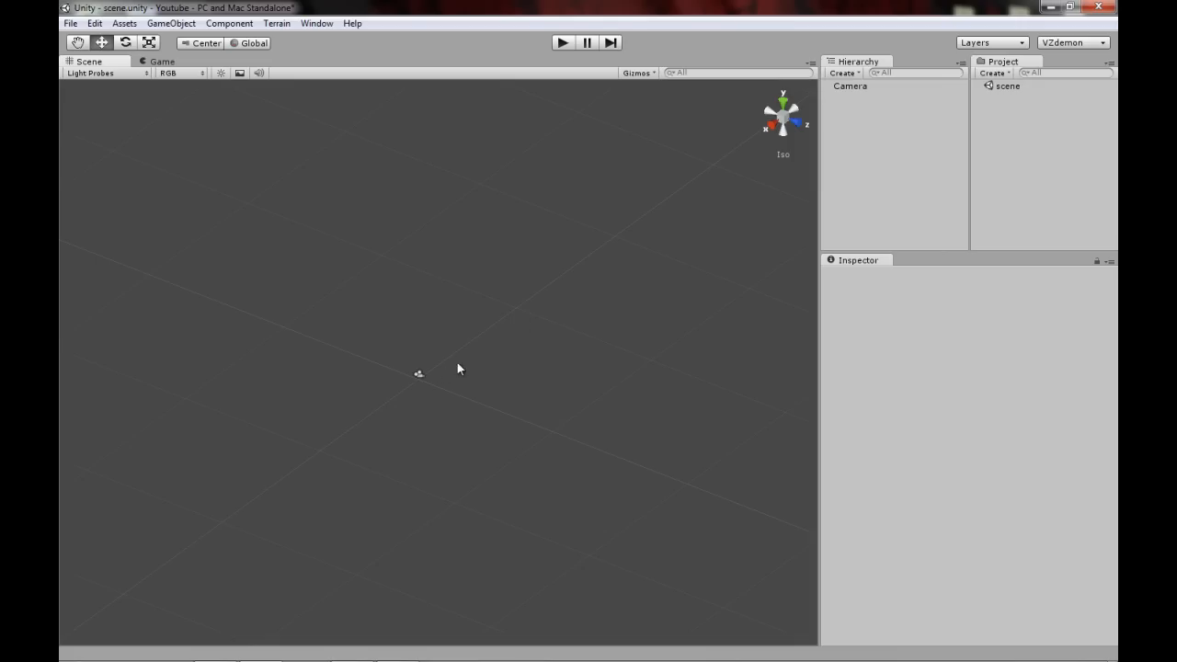
{"action": "left_click_drag", "start_coordinate": [490, 257], "coordinate": [449, 288], "text": "alt"}
Step: Select the Camera and examine its position, rotation and scale in the Transform component
{"action": "left_click", "coordinate": [848, 88]}
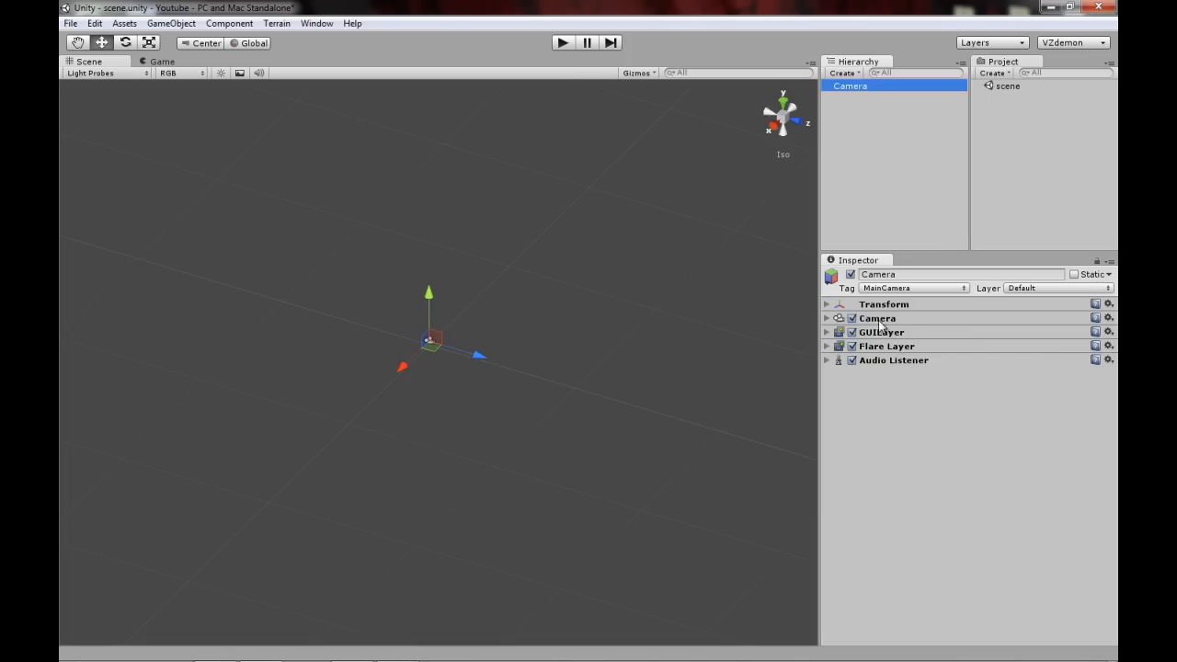
{"action": "left_click", "coordinate": [828, 305]}
{"action": "left_click", "coordinate": [828, 305]}
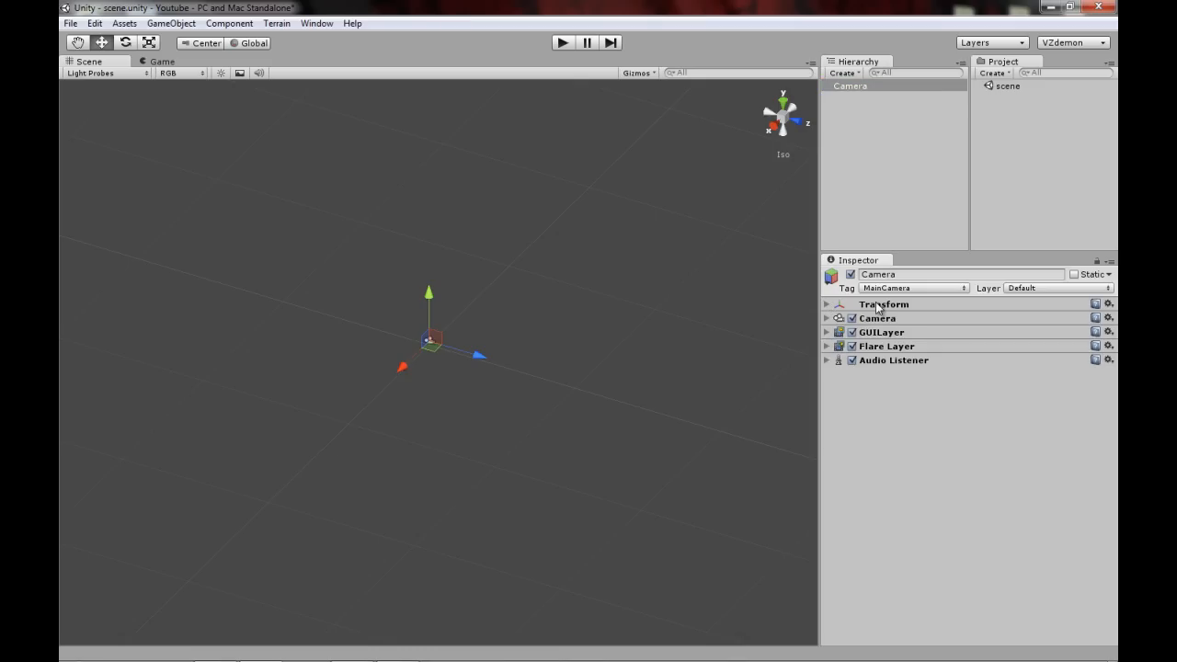
{"action": "left_click", "coordinate": [827, 306]}
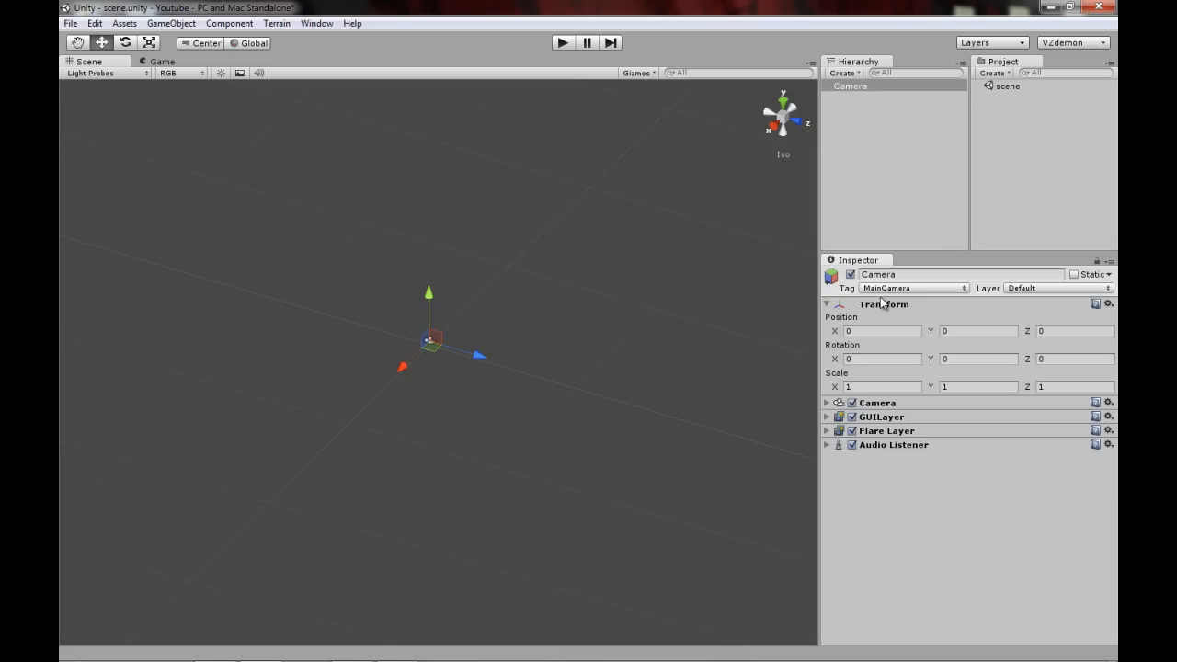
{"action": "left_click", "coordinate": [825, 305]}
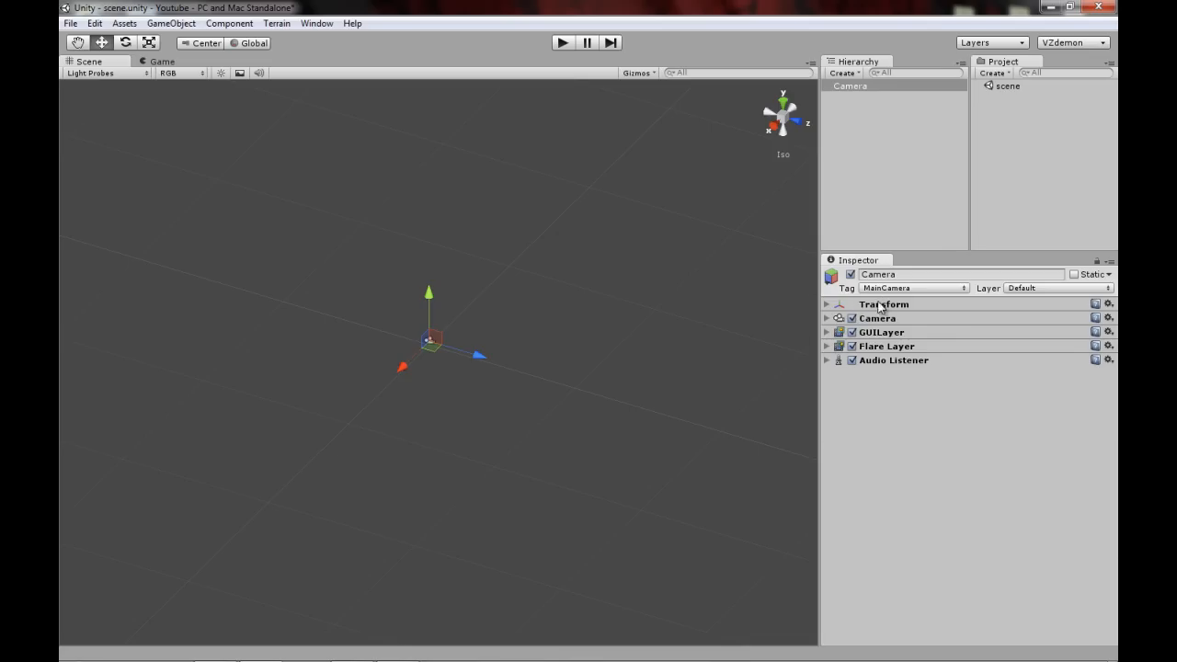
Step: Examine the Camera component's settings and view cone in the scene, and review the Camera's other components
{"action": "left_click", "coordinate": [829, 318]}
{"action": "left_click_drag", "start_coordinate": [495, 296], "coordinate": [548, 316], "text": "alt"}
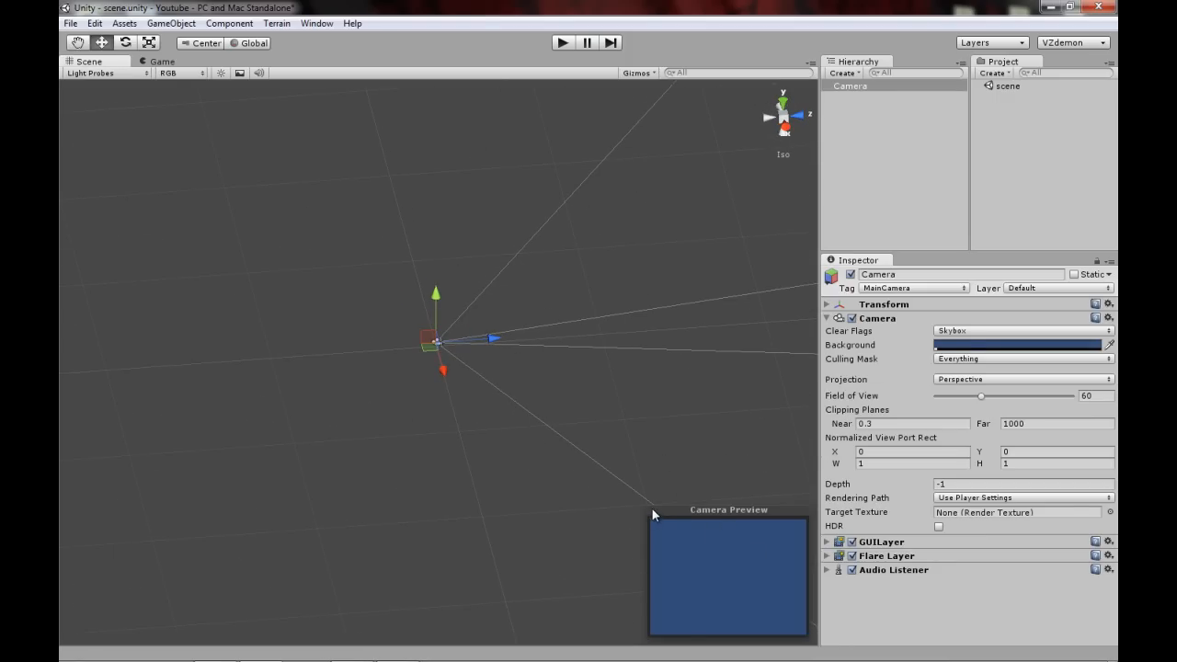
{"action": "left_click_drag", "start_coordinate": [442, 297], "coordinate": [471, 312], "text": "alt"}
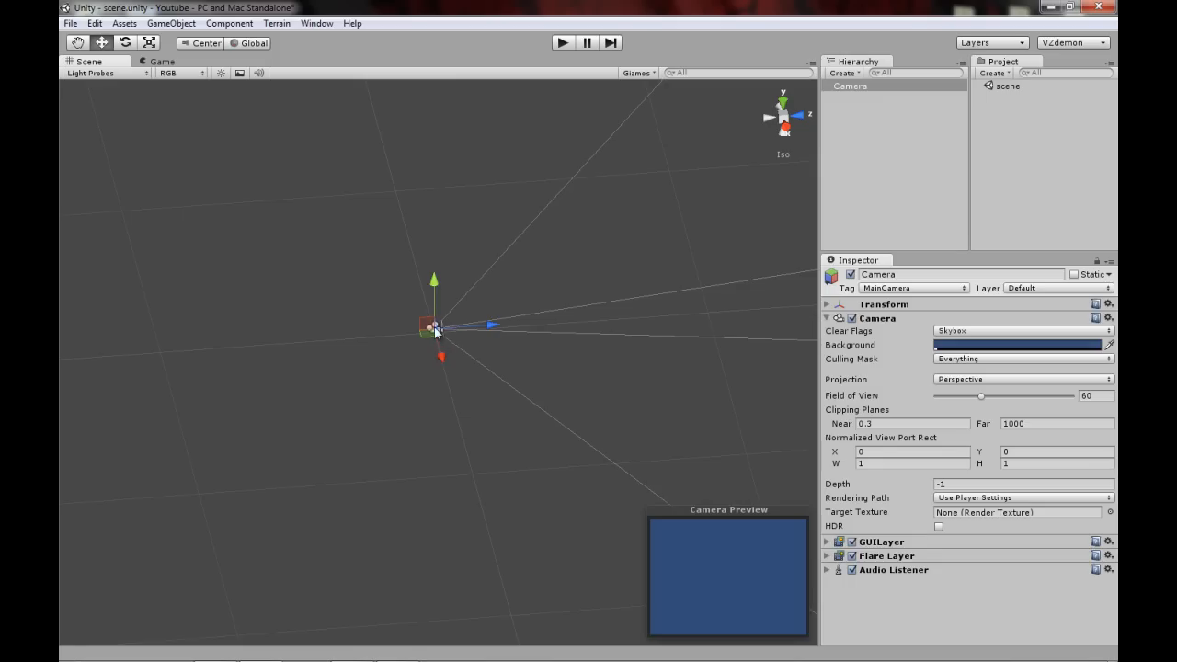
{"action": "left_click_drag", "start_coordinate": [455, 325], "coordinate": [539, 277], "text": "alt"}
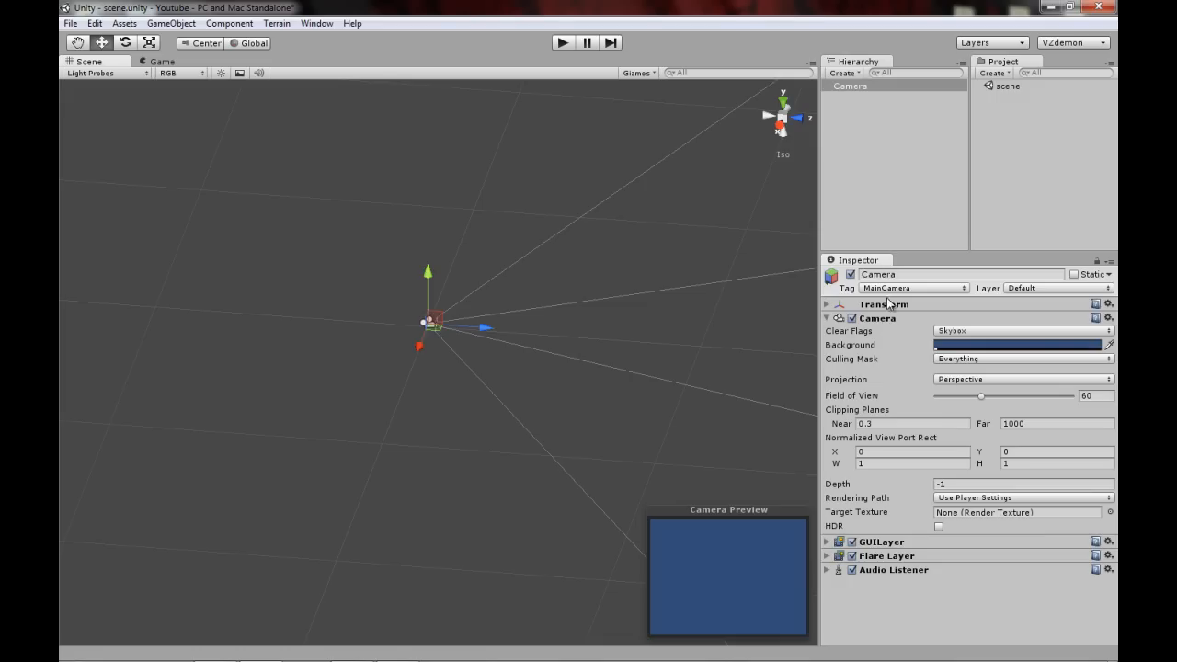
{"action": "left_click", "coordinate": [828, 318]}
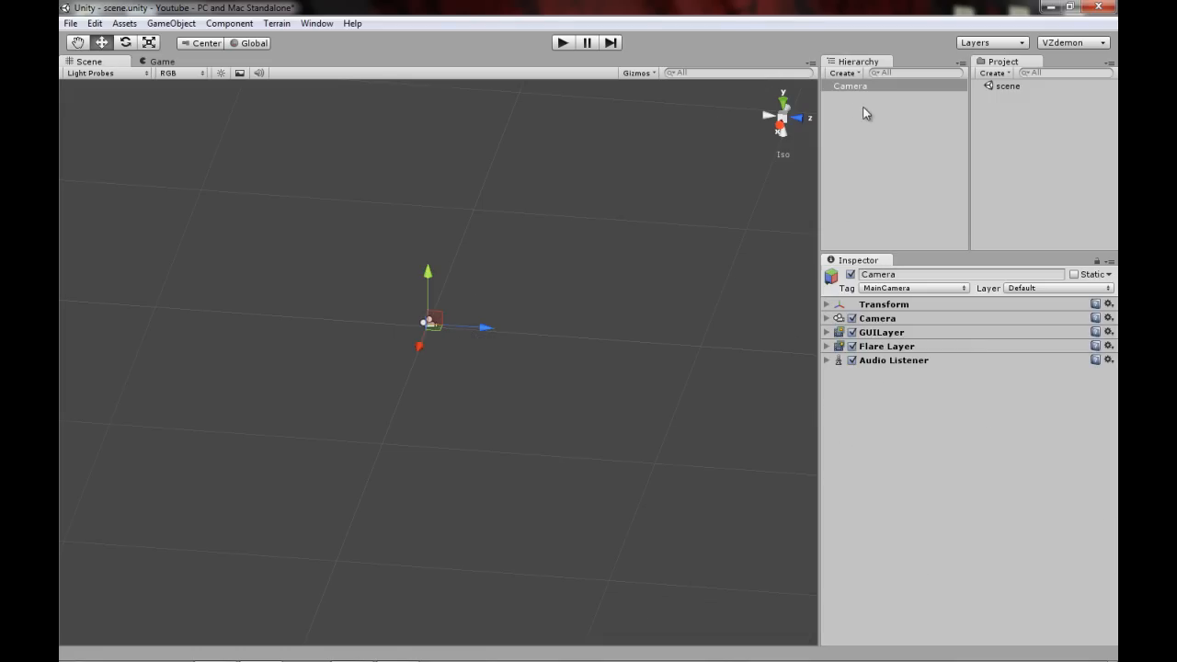
{"action": "left_click", "coordinate": [854, 86]}
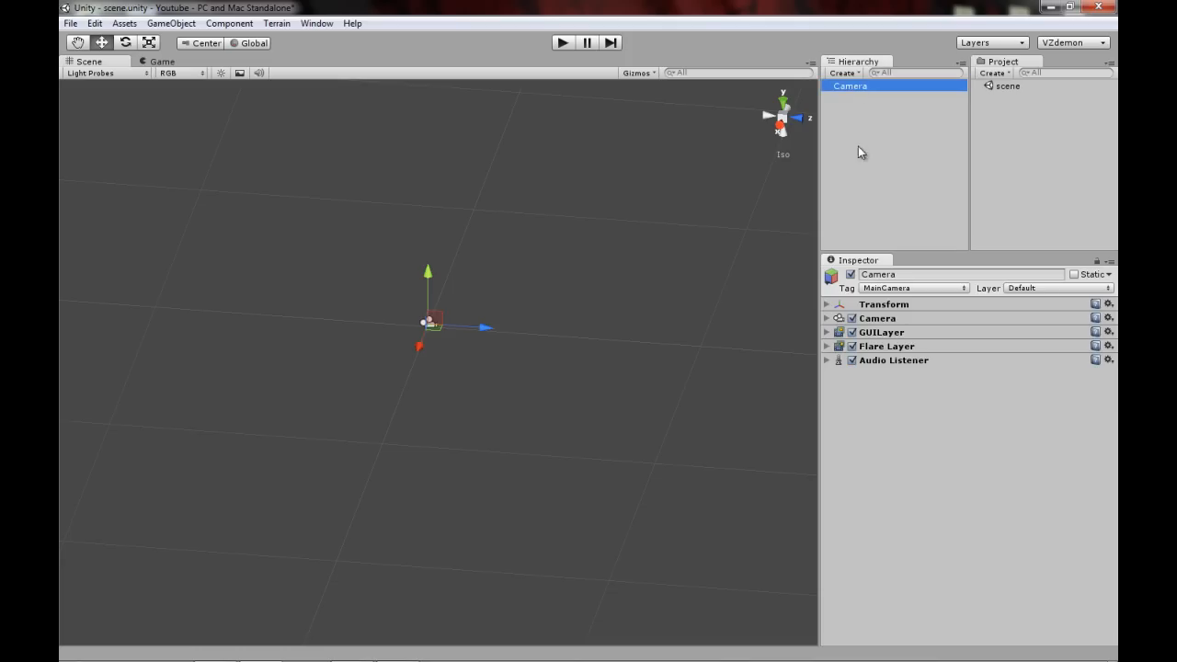
{"action": "left_click", "coordinate": [828, 335]}
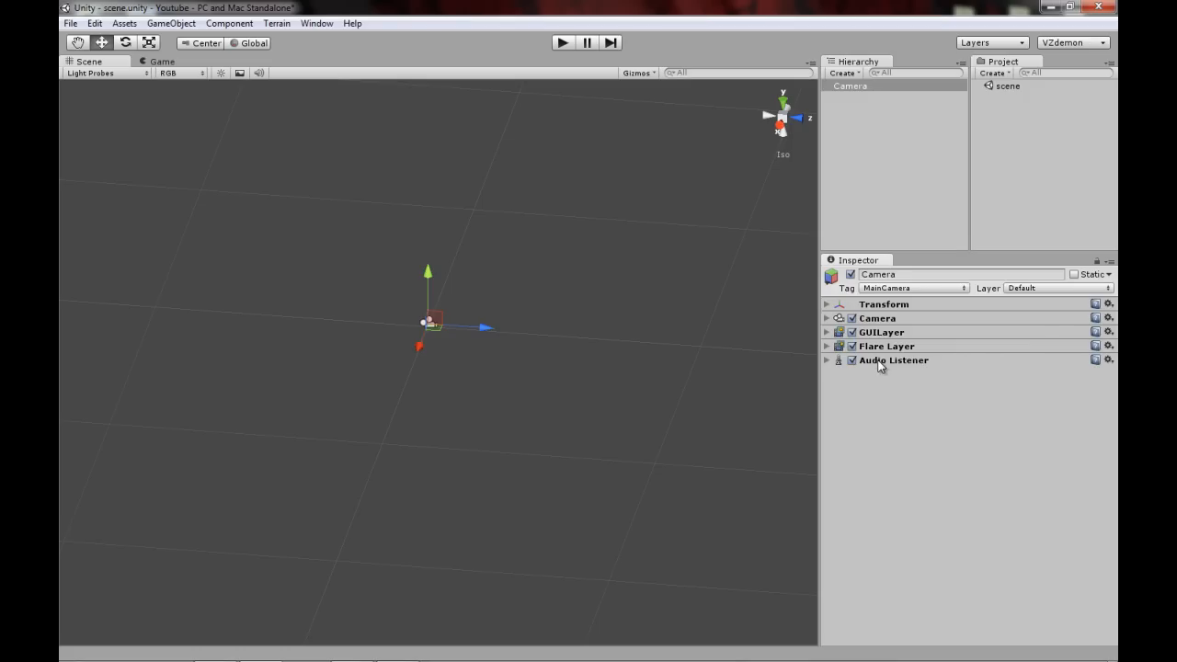
{"action": "left_click", "coordinate": [828, 320]}
{"action": "left_click", "coordinate": [827, 320]}
{"action": "left_click_drag", "start_coordinate": [678, 267], "coordinate": [647, 263], "text": "alt"}
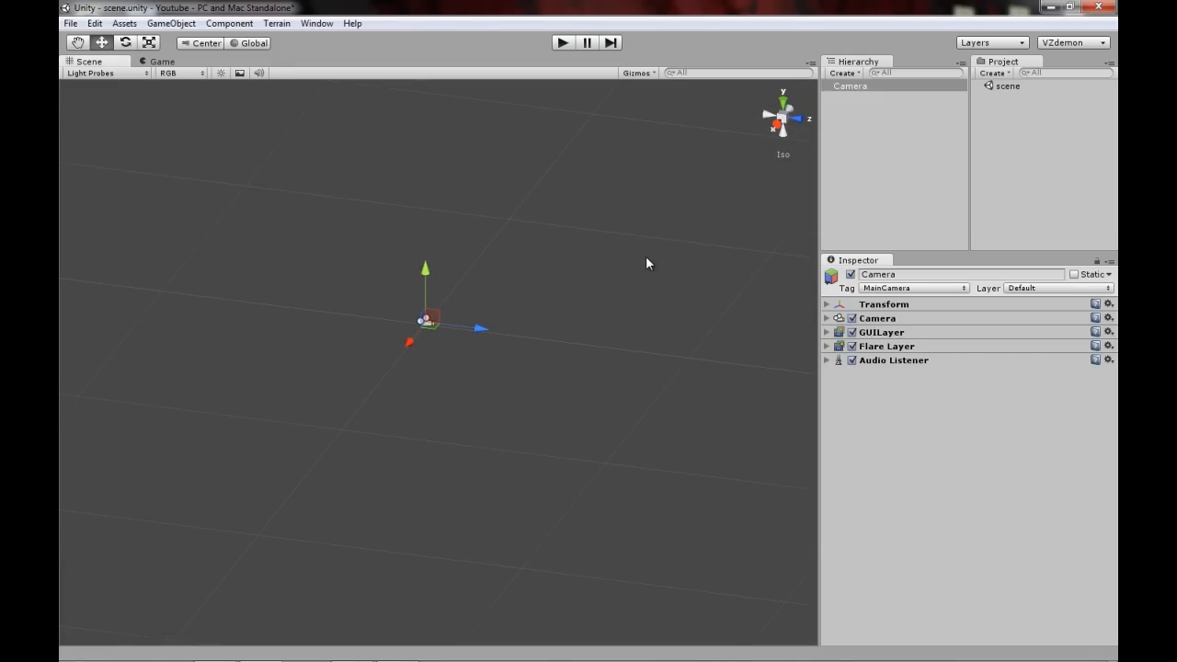
{"action": "left_click_drag", "start_coordinate": [665, 282], "coordinate": [628, 267], "text": "alt"}
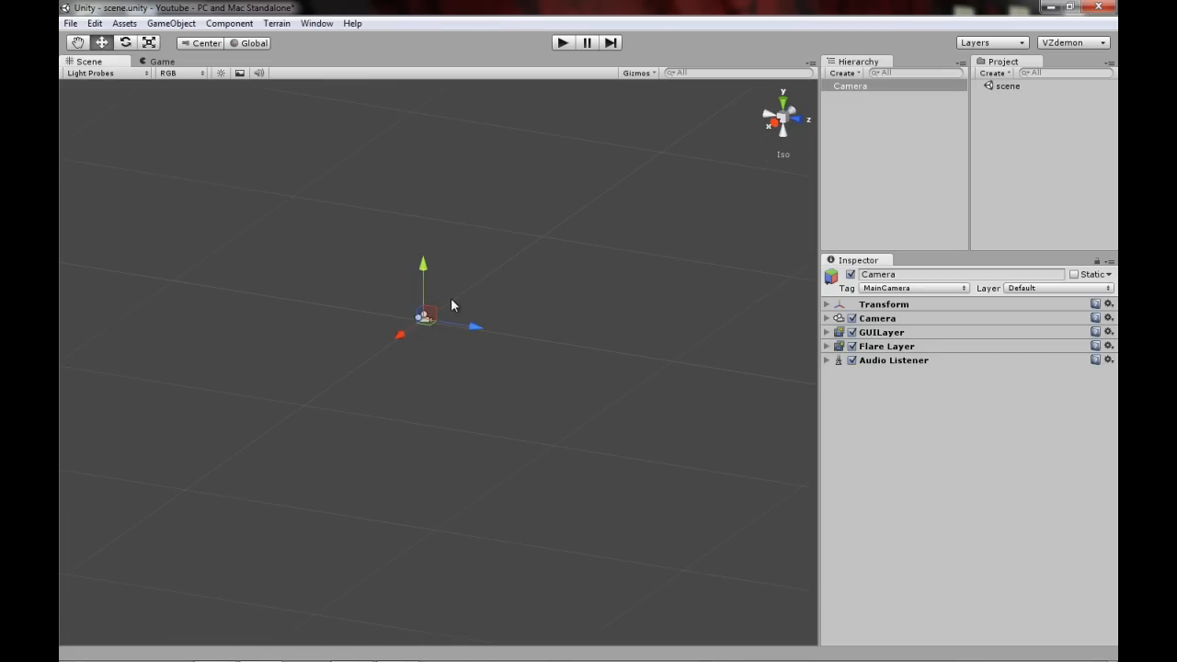
Step: Create an empty game object to look at its Transform component, and delete it again
{"action": "left_click", "coordinate": [171, 23]}
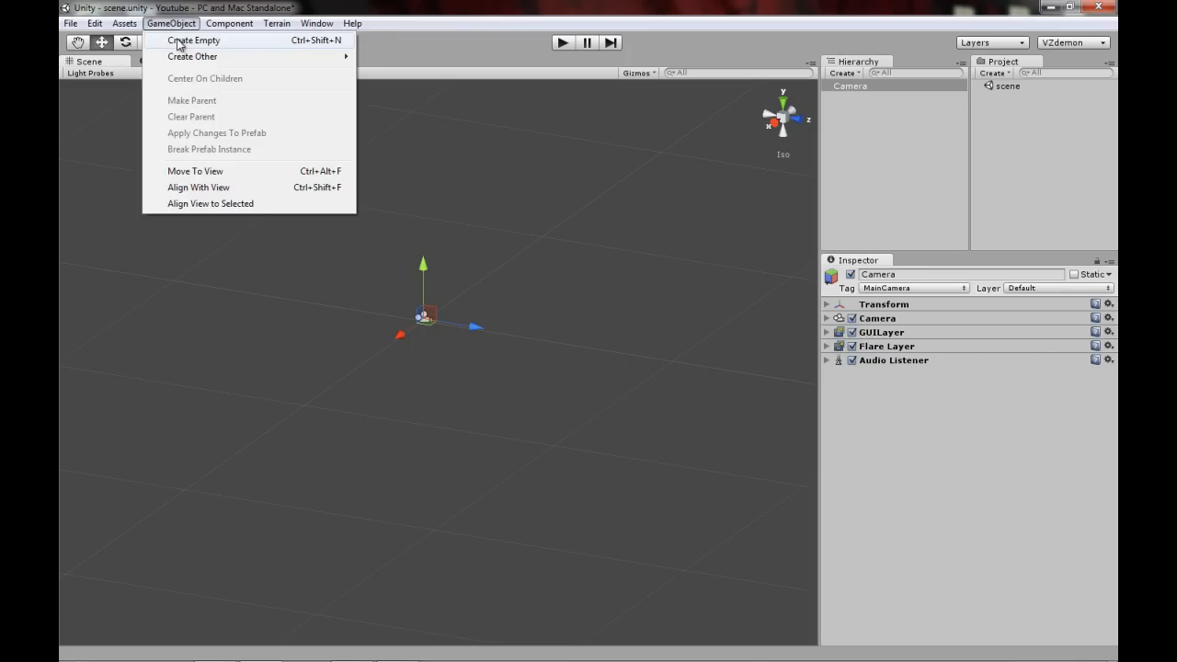
{"action": "left_click", "coordinate": [179, 41]}
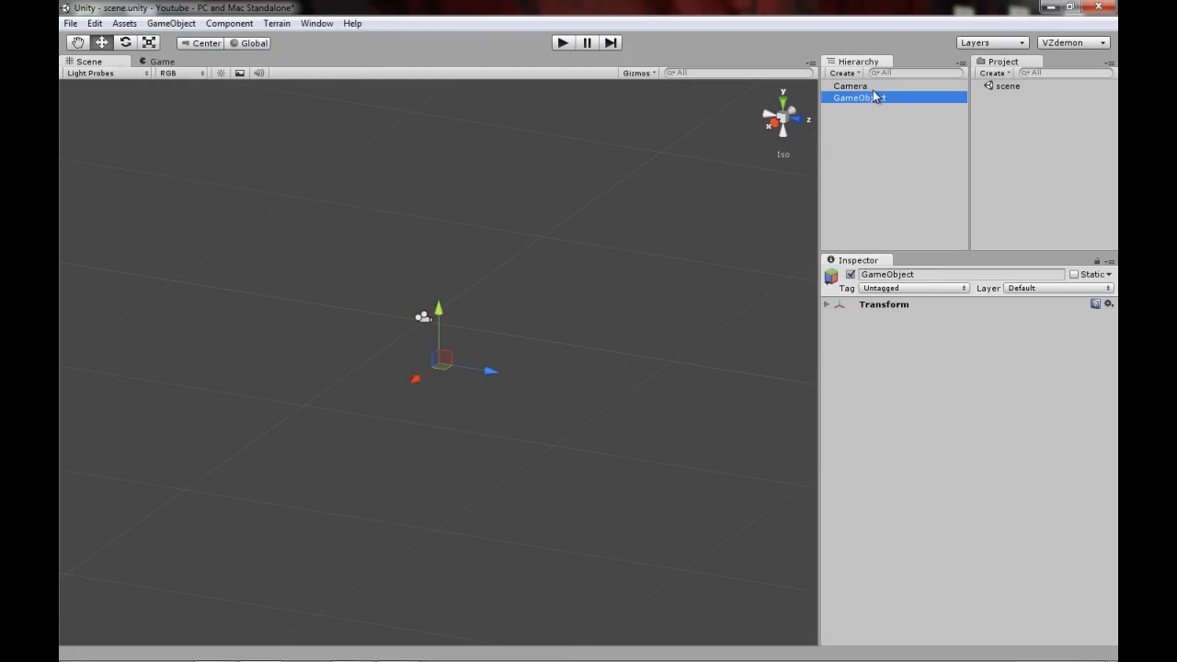
{"action": "left_click", "coordinate": [828, 305]}
{"action": "left_click", "coordinate": [825, 306]}
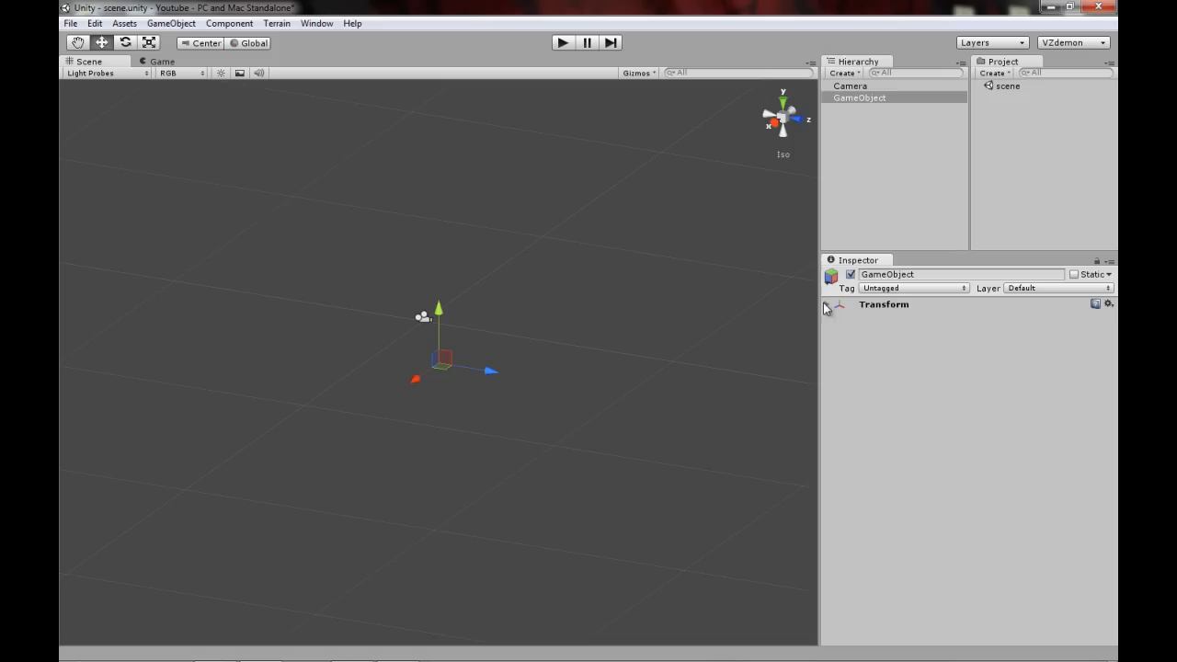
{"action": "left_click", "coordinate": [856, 98]}
{"action": "key", "text": "Delete"}
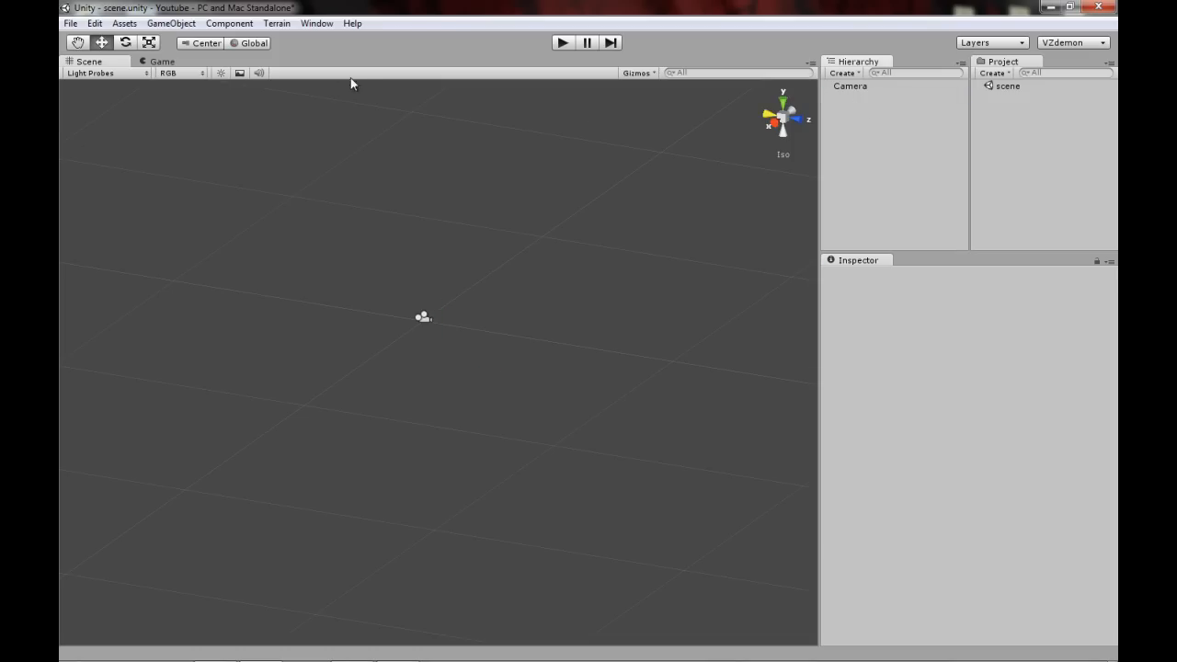
Step: Add a Cube primitive to the scene
{"action": "left_click", "coordinate": [171, 23]}
{"action": "mouse_move", "coordinate": [194, 60]}
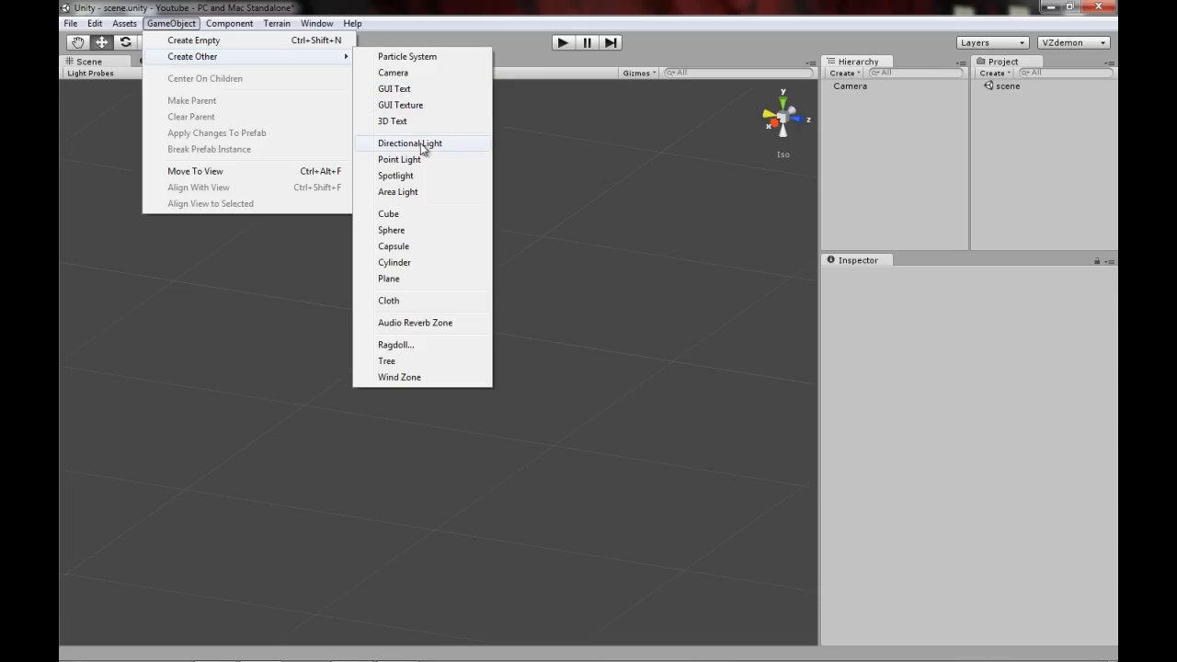
{"action": "left_click", "coordinate": [402, 218]}
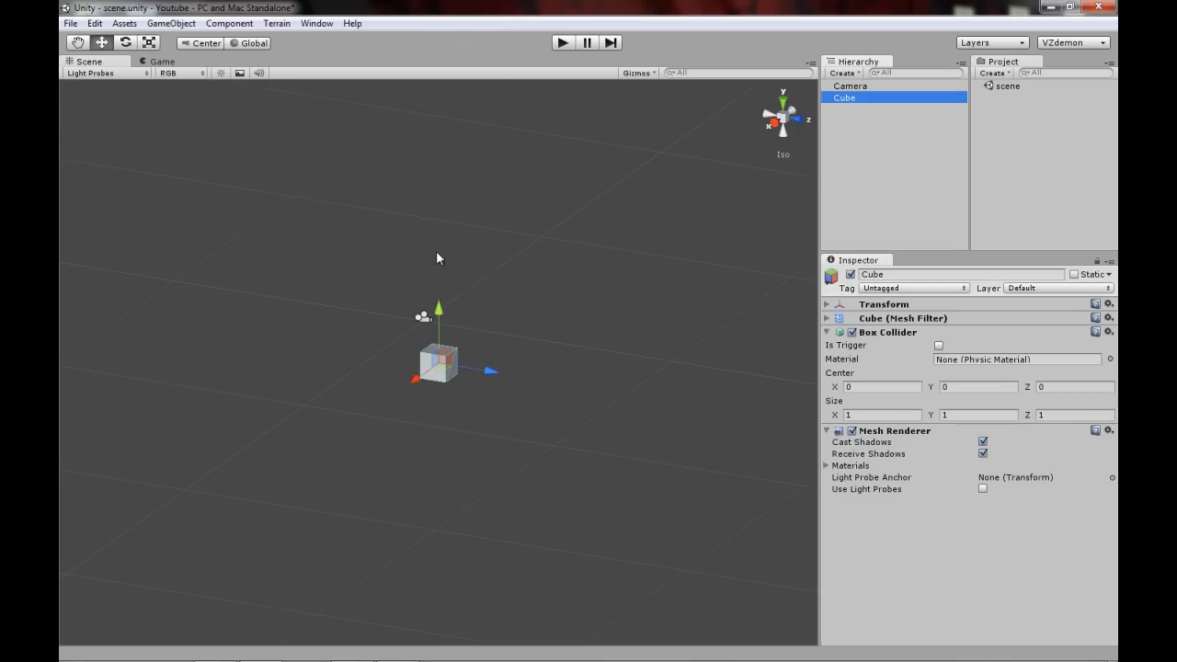
{"action": "left_click_drag", "start_coordinate": [542, 301], "coordinate": [576, 324], "text": "alt"}
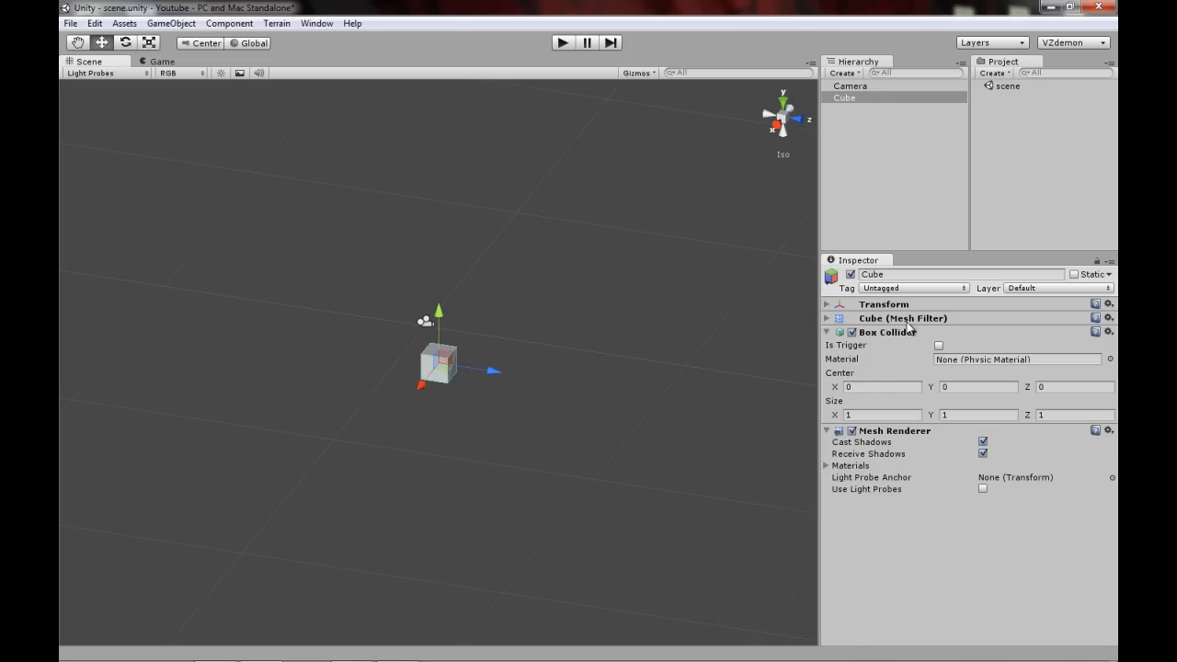
Step: Examine the cube's Box Collider and Mesh Renderer settings alongside the cube in the scene, leaving both components collapsed
{"action": "left_click", "coordinate": [827, 332]}
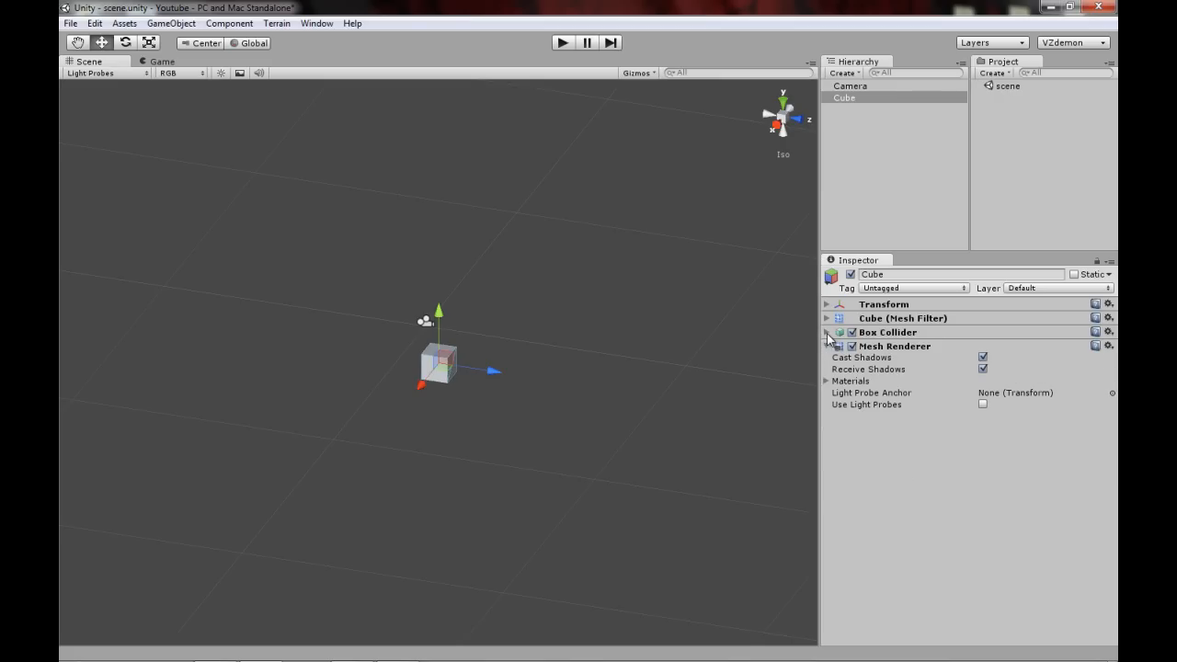
{"action": "left_click", "coordinate": [826, 332]}
{"action": "left_click_drag", "start_coordinate": [454, 379], "coordinate": [440, 332], "text": "alt"}
{"action": "scroll", "coordinate": [483, 369], "scroll_direction": "up", "scroll_amount": 8}
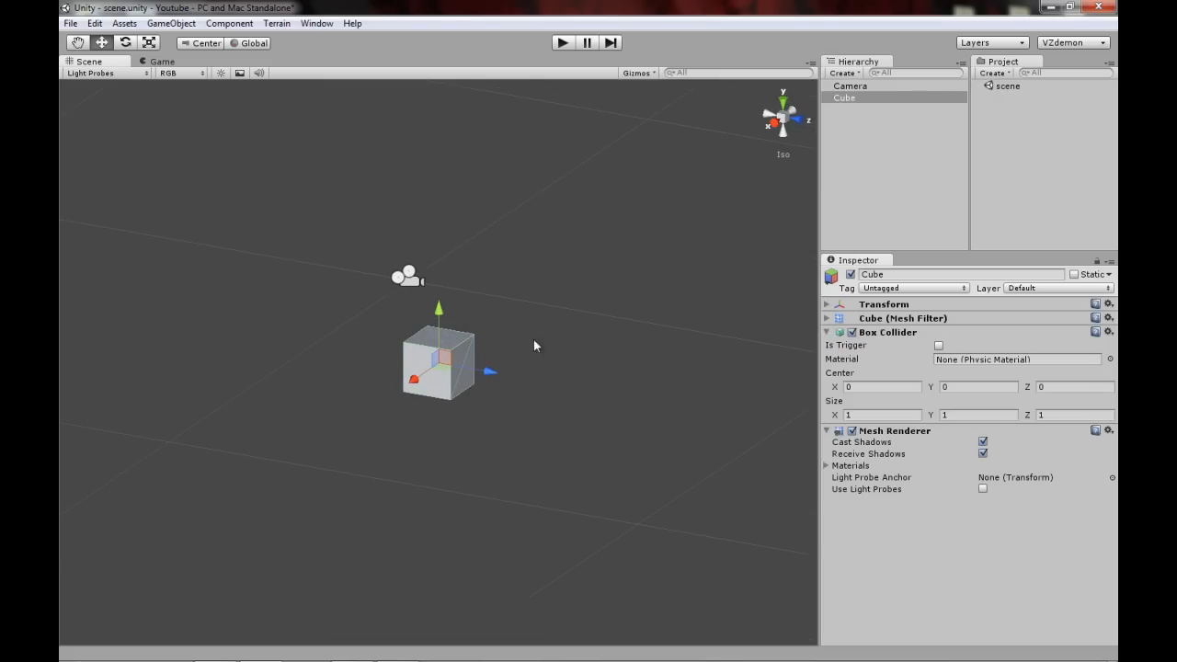
{"action": "left_click", "coordinate": [827, 332]}
{"action": "left_click", "coordinate": [827, 332]}
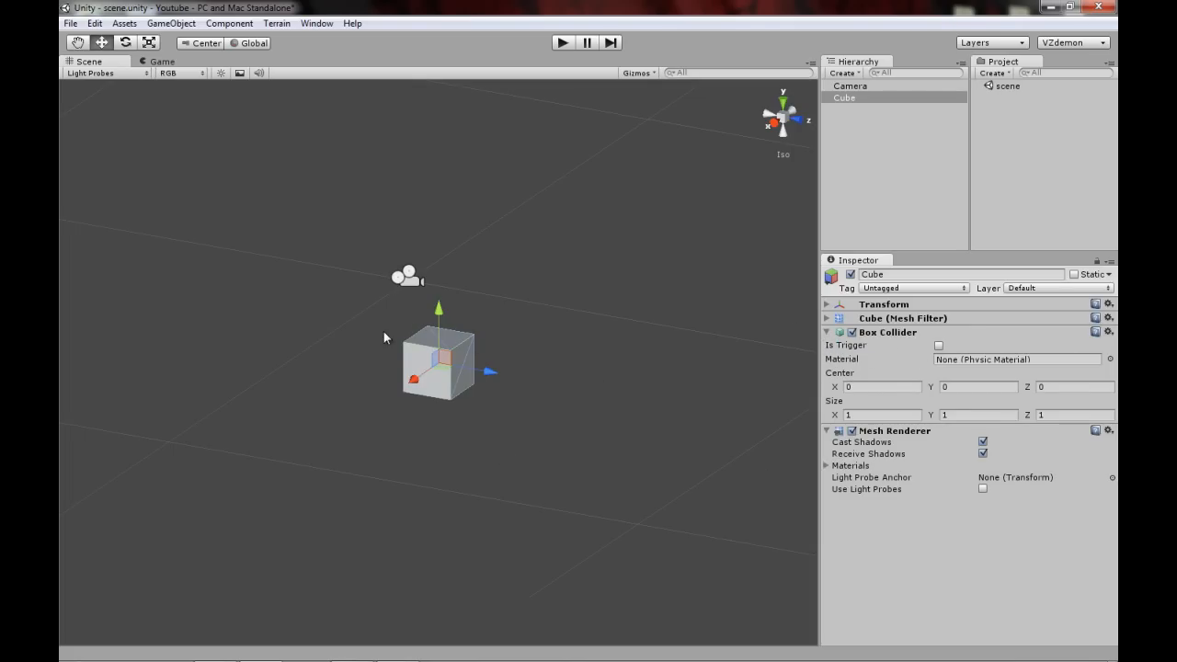
{"action": "left_click_drag", "start_coordinate": [480, 384], "coordinate": [715, 359], "text": "alt"}
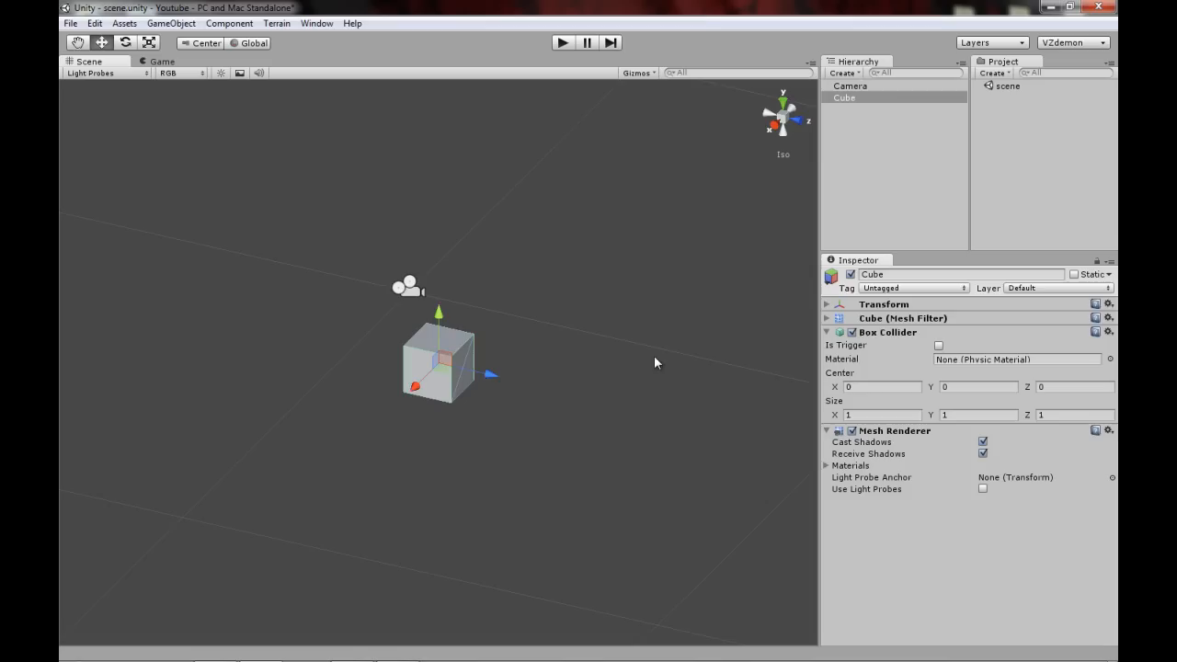
{"action": "left_click", "coordinate": [826, 332]}
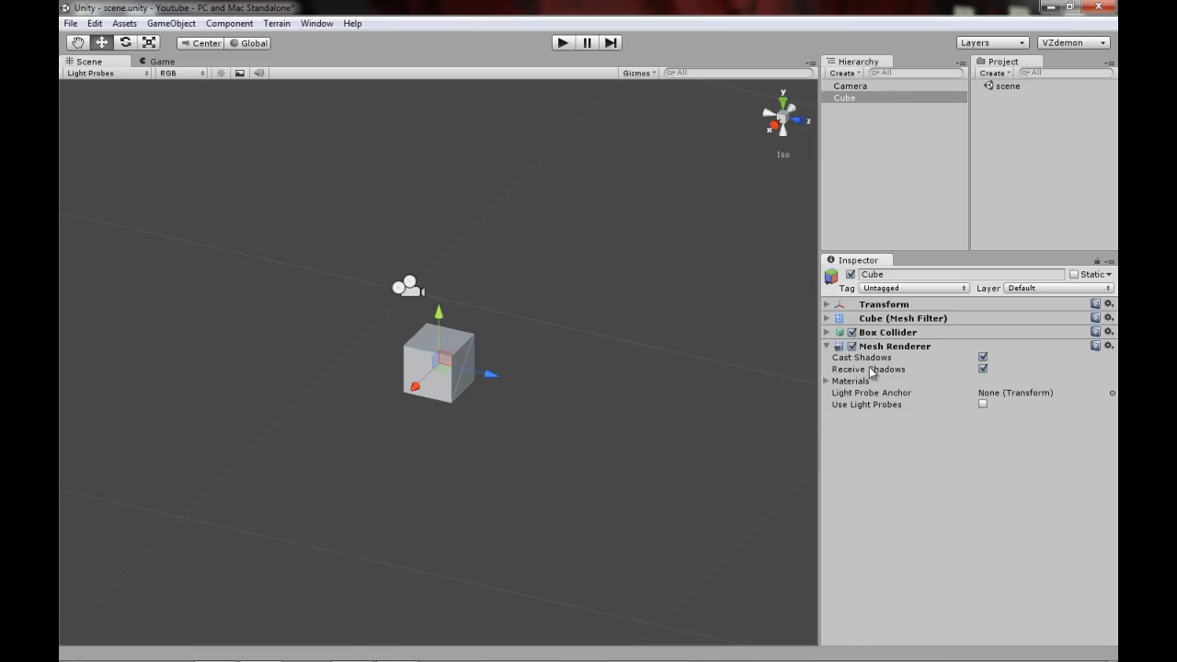
{"action": "left_click", "coordinate": [826, 345]}
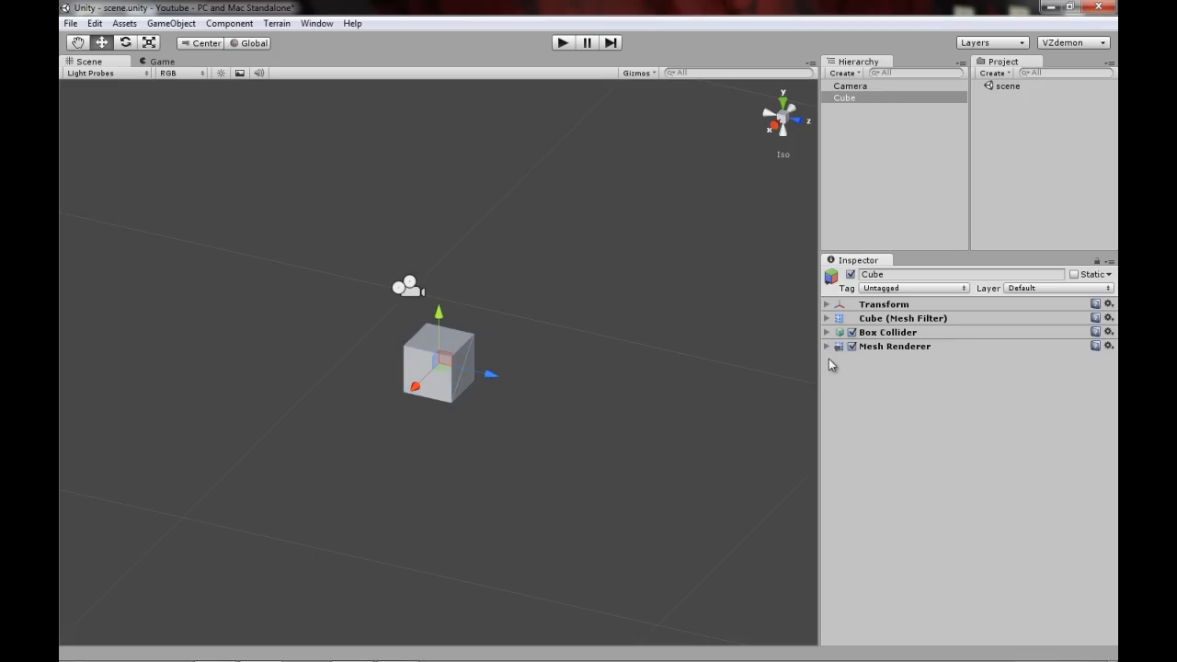
{"action": "left_click_drag", "start_coordinate": [505, 337], "coordinate": [495, 300], "text": "alt"}
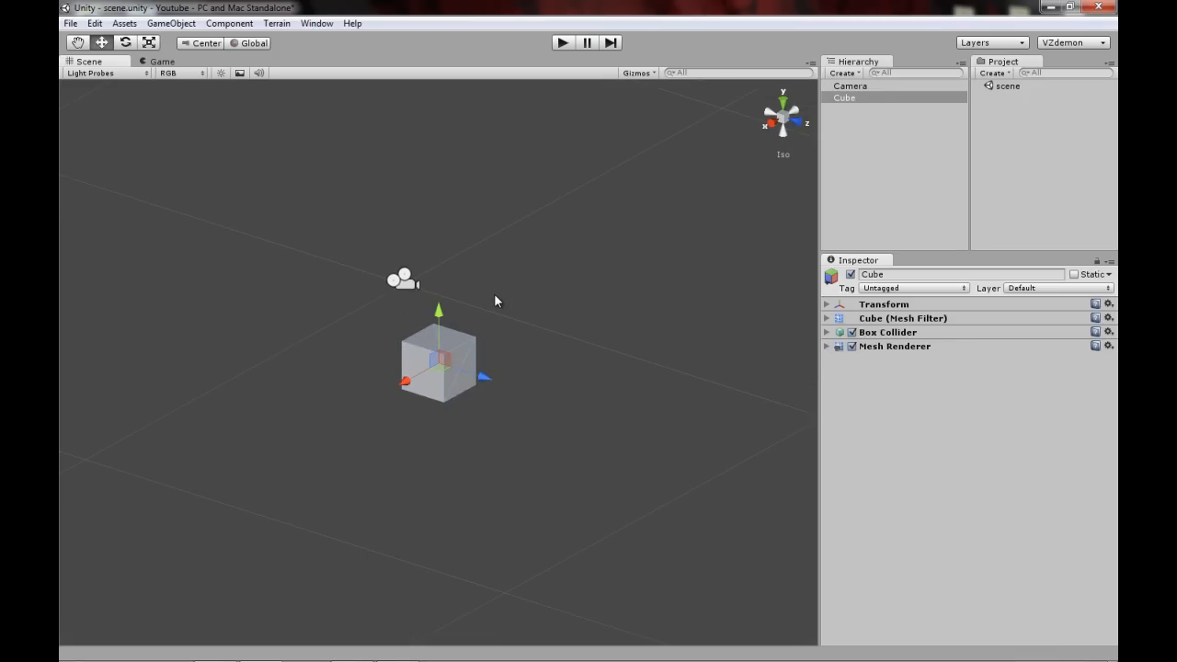
Step: Disable the cube's Mesh Renderer to see its effect in the scene, and enable it again
{"action": "left_click", "coordinate": [826, 346]}
{"action": "left_click", "coordinate": [825, 348]}
{"action": "left_click", "coordinate": [852, 347]}
{"action": "left_click_drag", "start_coordinate": [517, 358], "coordinate": [520, 314], "text": "alt"}
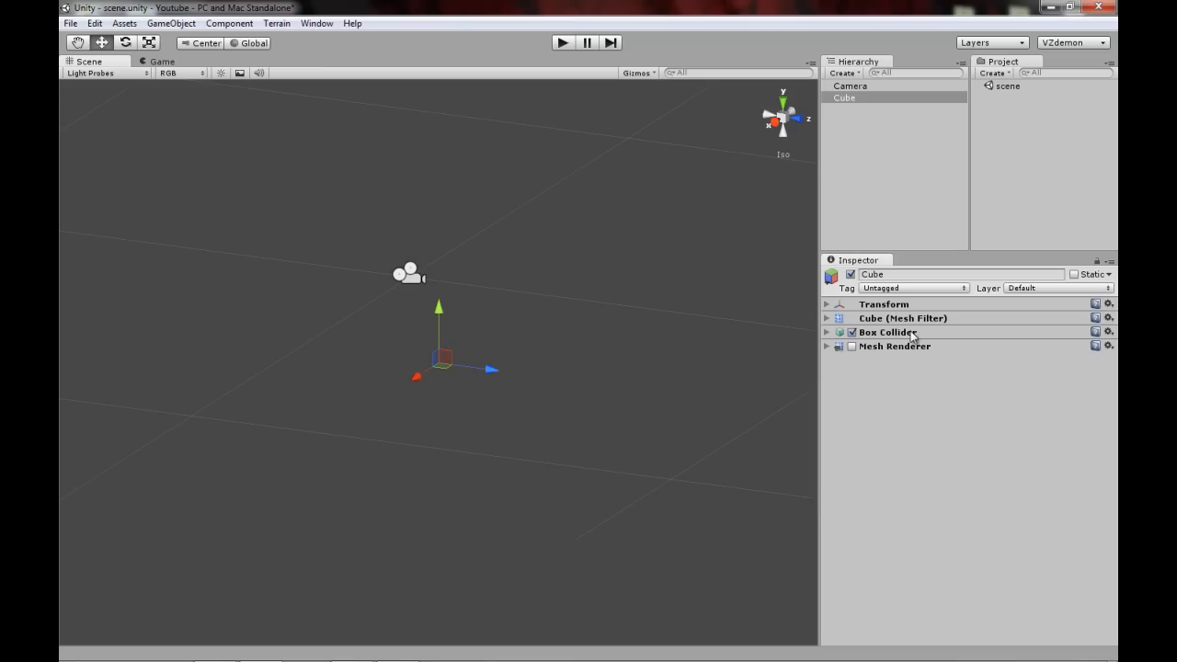
{"action": "left_click", "coordinate": [851, 346]}
{"action": "left_click_drag", "start_coordinate": [570, 391], "coordinate": [530, 397], "text": "alt"}
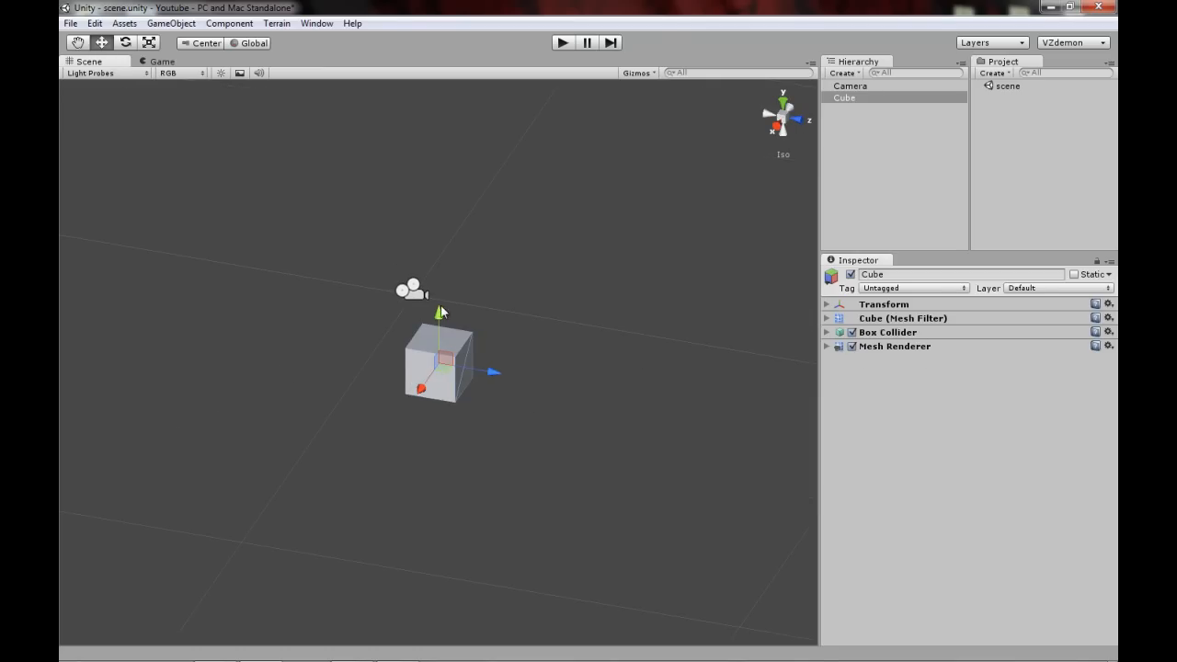
Step: Scale the cube freehand into a long flat bar, about 0.94 on X, 0.29 on Y and 10.9 on Z
{"action": "scroll", "coordinate": [462, 249], "scroll_direction": "down", "scroll_amount": 5}
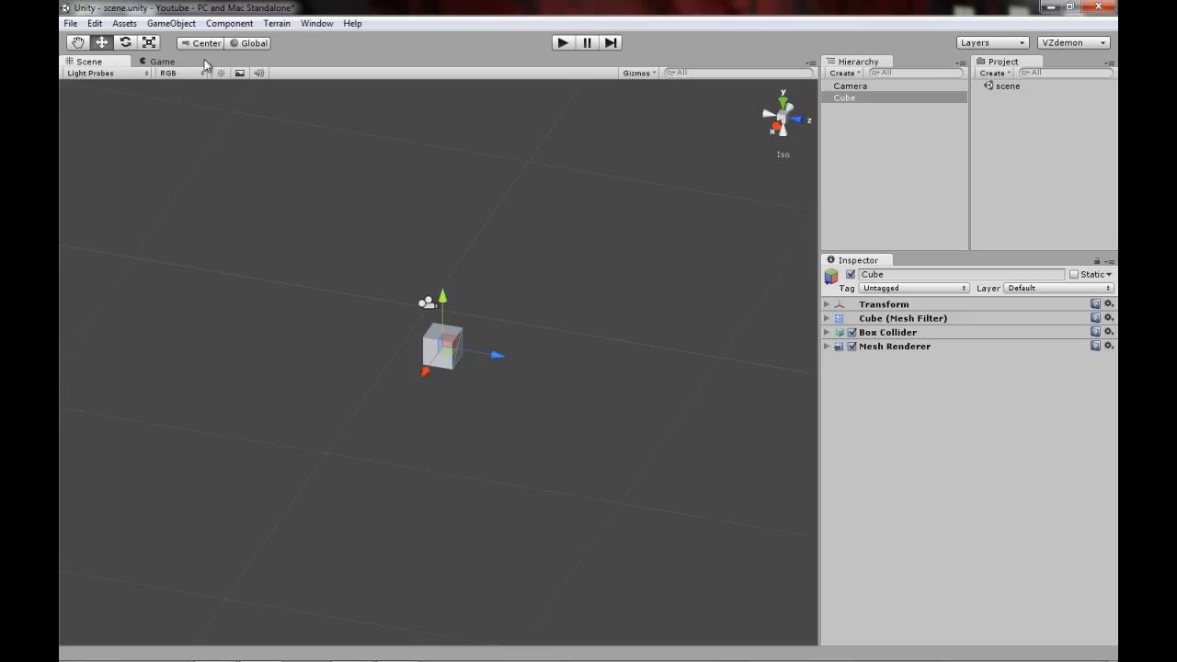
{"action": "left_click", "coordinate": [149, 42]}
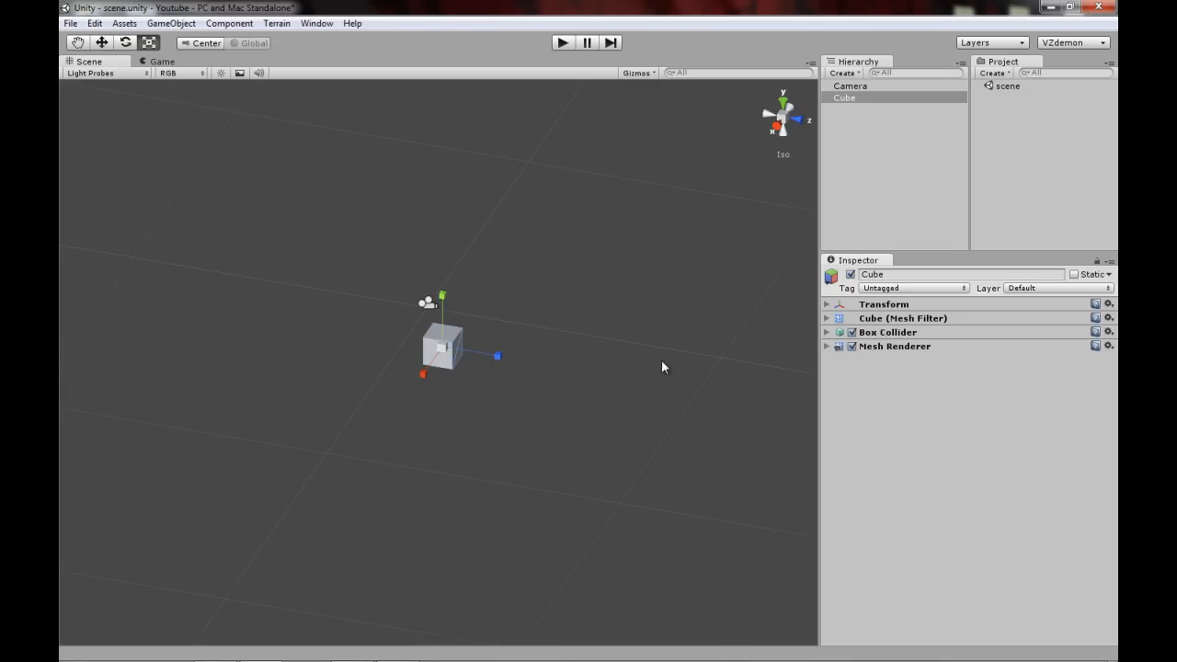
{"action": "left_click_drag", "start_coordinate": [497, 356], "coordinate": [946, 423]}
{"action": "mouse_move", "coordinate": [436, 355]}
{"action": "left_mouse_down"}
{"action": "mouse_move", "coordinate": [450, 336]}
{"action": "mouse_move", "coordinate": [449, 360]}
{"action": "left_mouse_up"}
{"action": "left_click_drag", "start_coordinate": [445, 316], "coordinate": [442, 341]}
Step: Set the cube's X scale to 10 in its Transform component
{"action": "left_click", "coordinate": [827, 304]}
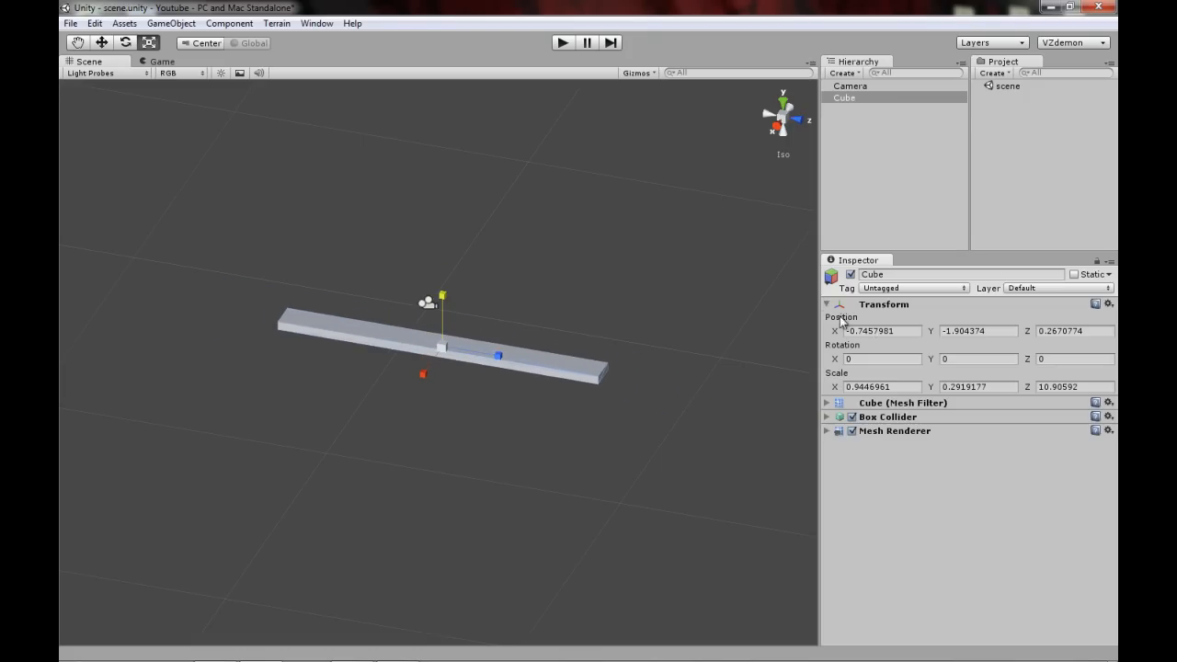
{"action": "left_click", "coordinate": [897, 386]}
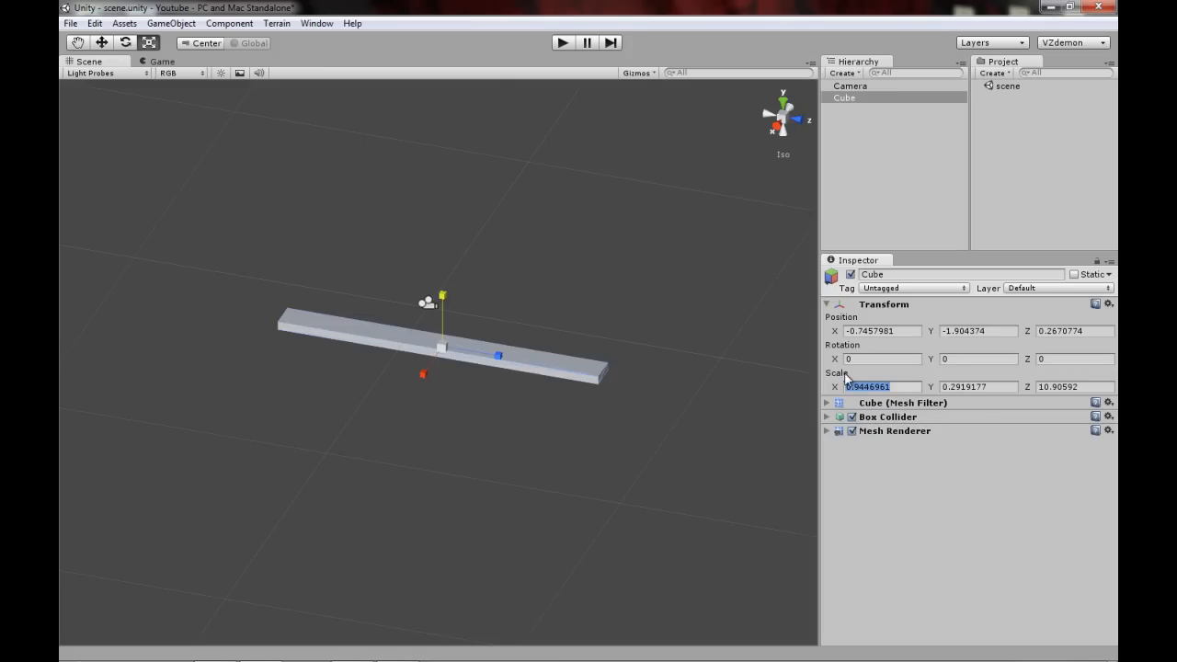
{"action": "type", "text": "10"}
{"action": "key", "text": "Return"}
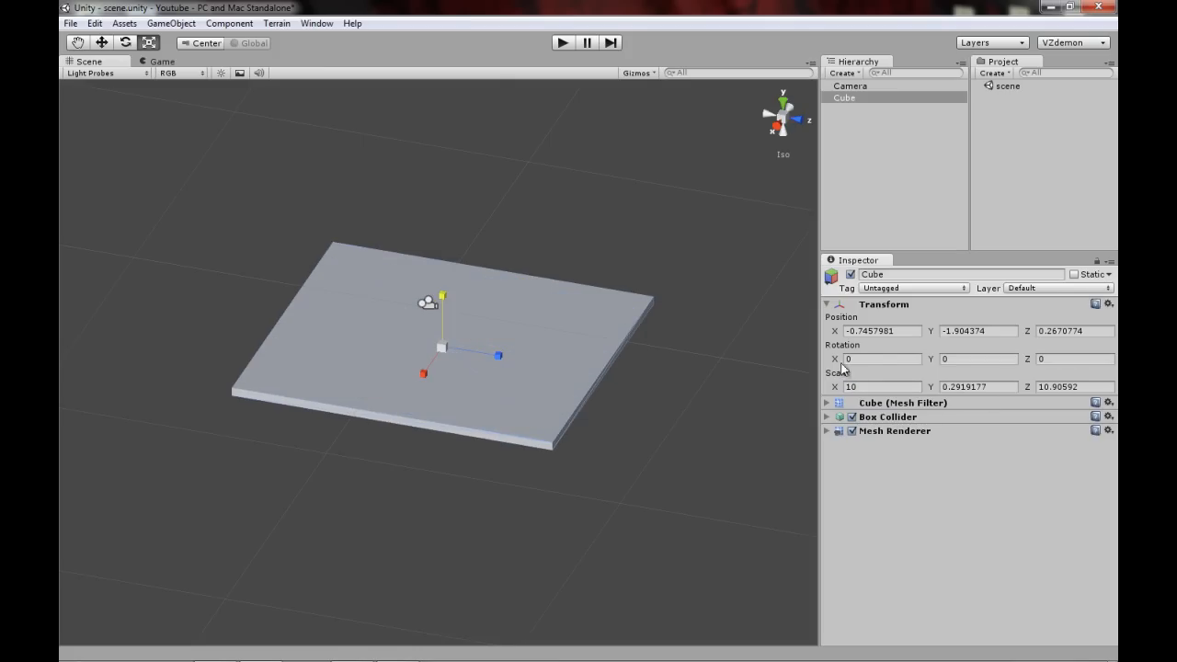
Step: Set the cube's Y scale to 0.5 and its Z scale to 10, and deselect it
{"action": "left_click", "coordinate": [942, 386]}
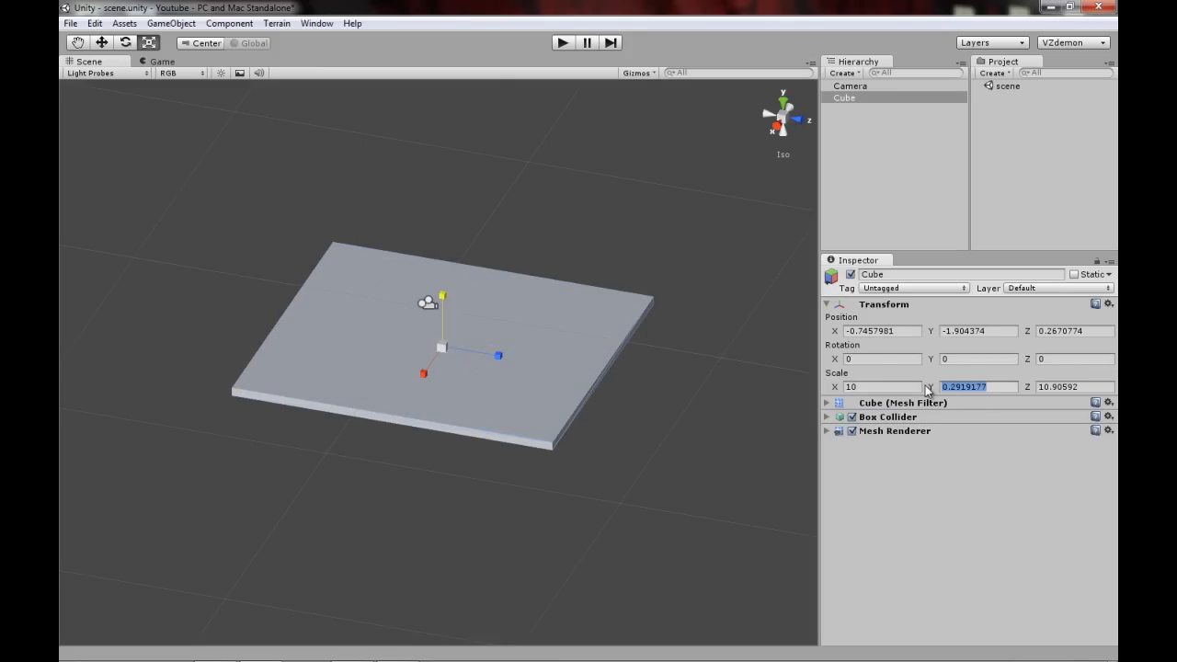
{"action": "type", "text": "0.1"}
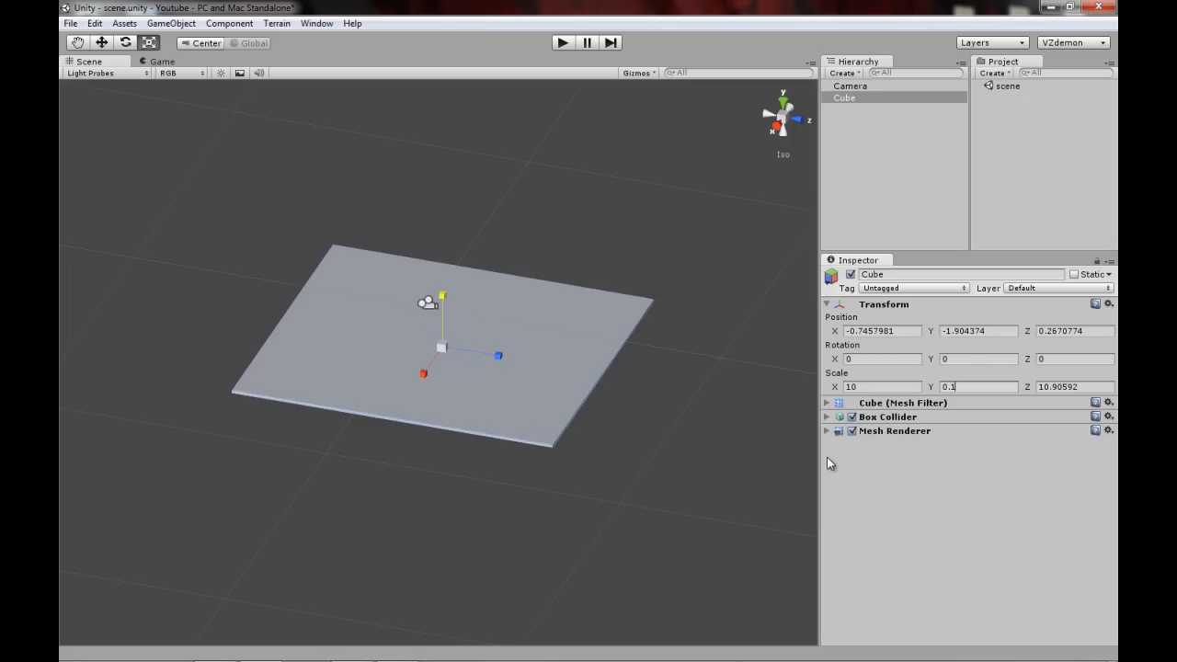
{"action": "key", "text": "BackSpace"}
{"action": "type", "text": "5"}
{"action": "key", "text": "Return"}
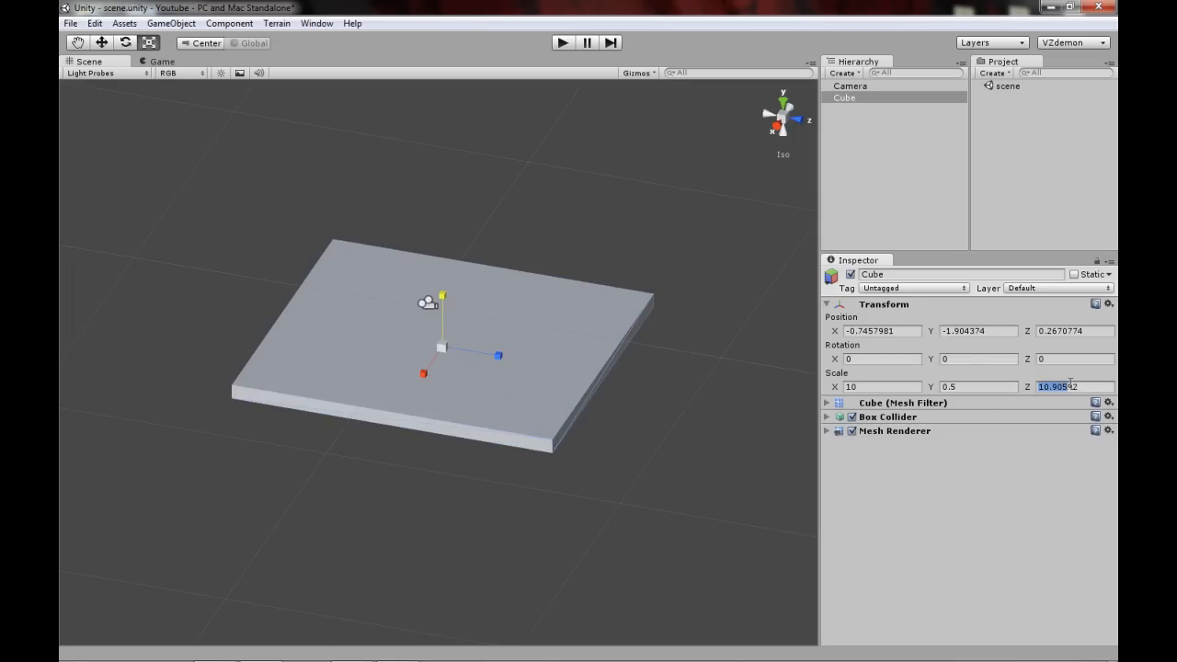
{"action": "type", "text": "10"}
{"action": "key", "text": "Return"}
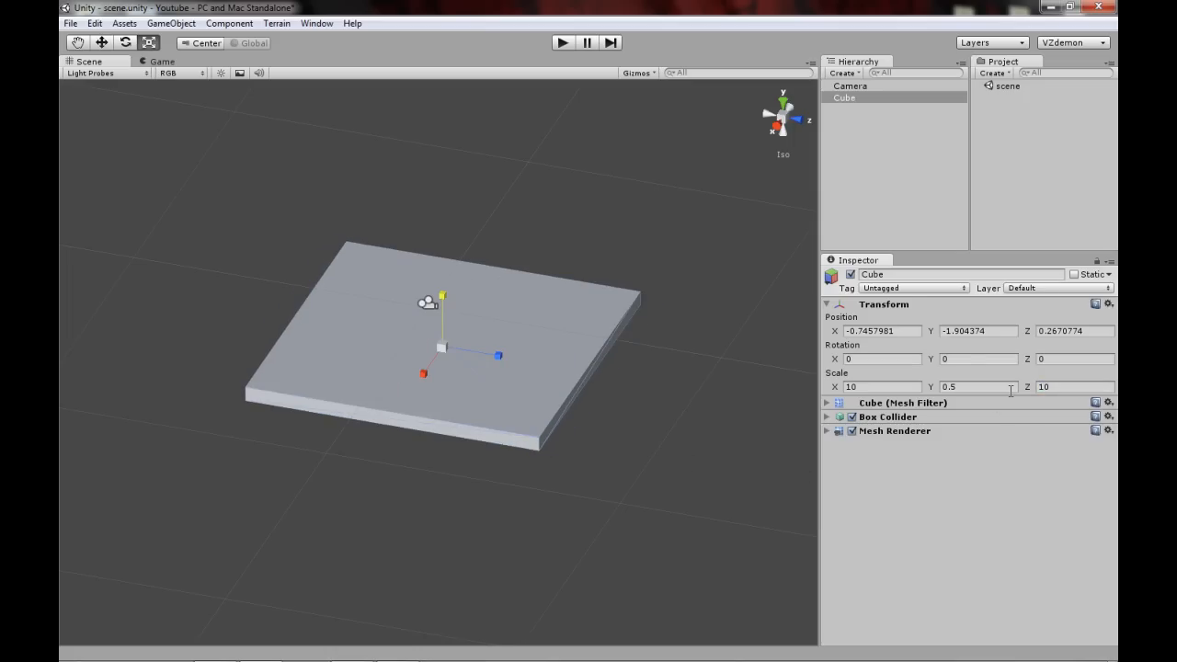
{"action": "left_click", "coordinate": [682, 398]}
Step: Expand the camera's Camera component and move the camera back past the platform's edge, to about -0.85 on X and -9.25 on Z
{"action": "left_click_drag", "start_coordinate": [647, 288], "coordinate": [606, 274], "text": "alt"}
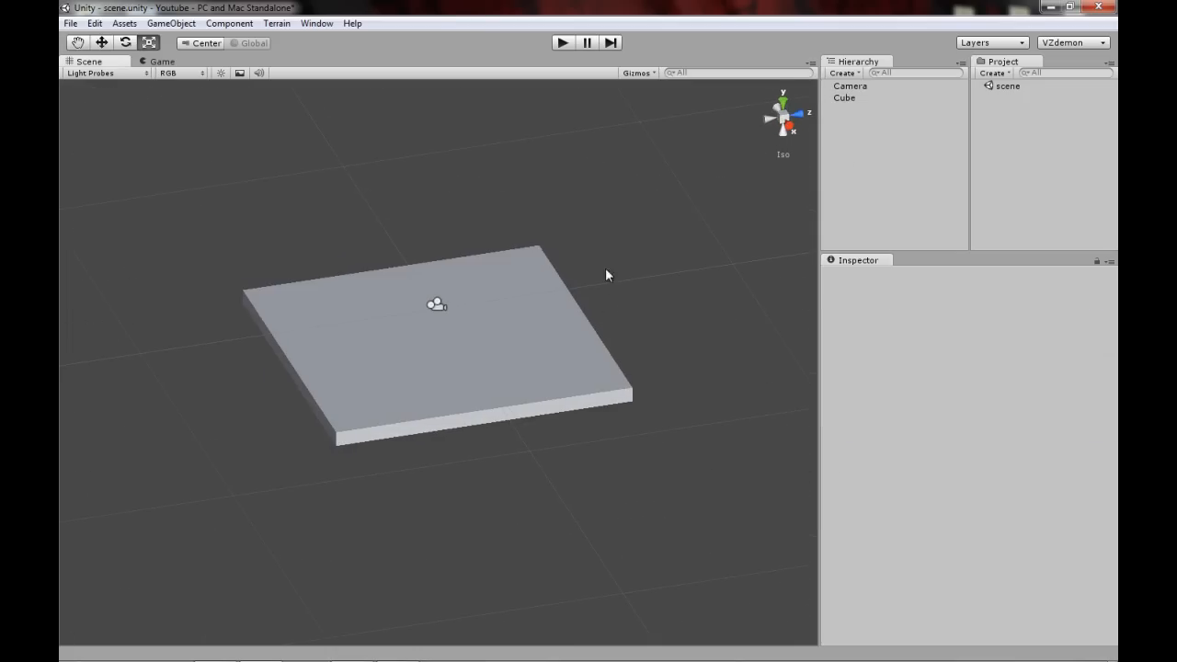
{"action": "left_click", "coordinate": [875, 86]}
{"action": "key", "text": "w"}
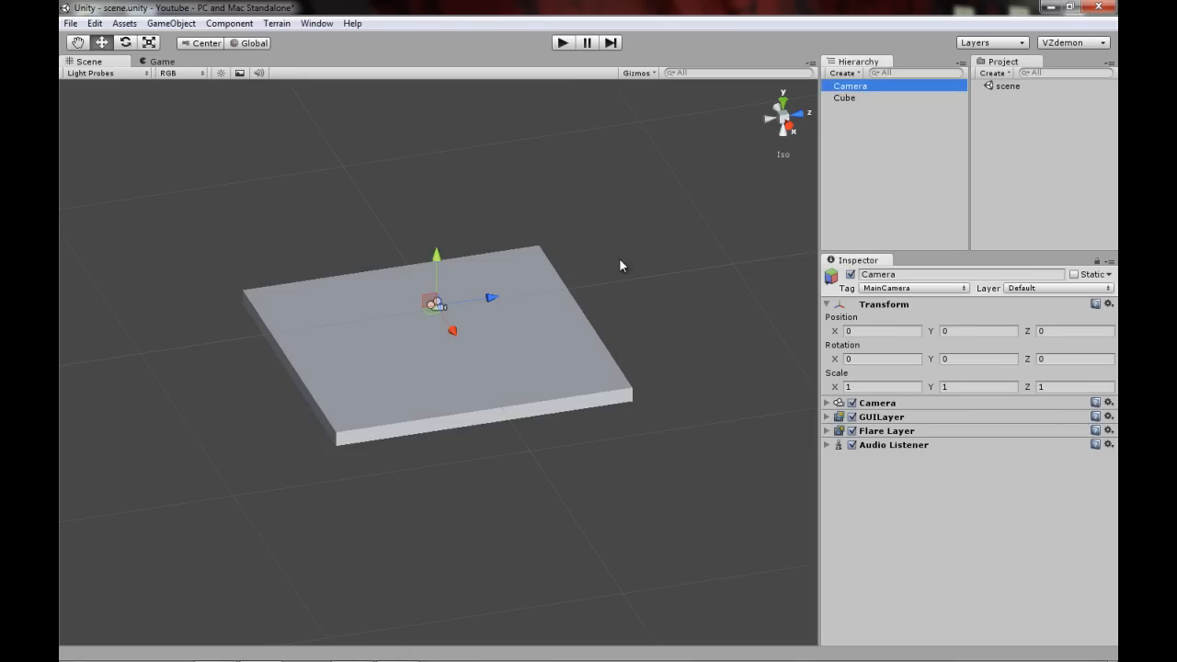
{"action": "left_click", "coordinate": [826, 403]}
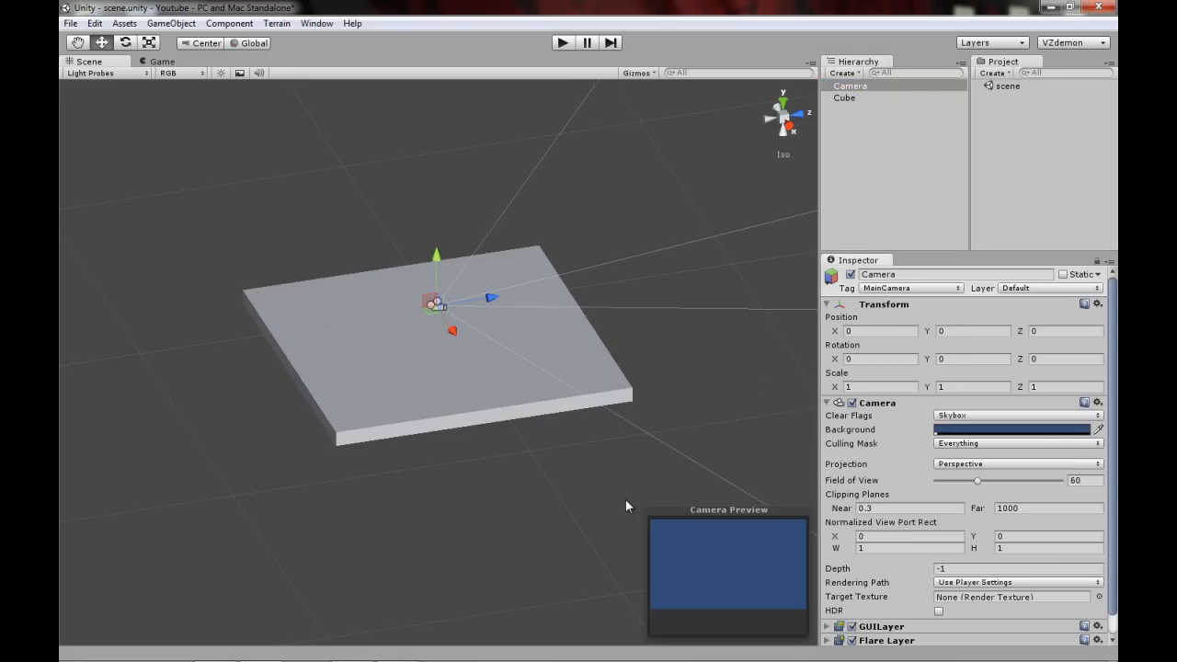
{"action": "left_click_drag", "start_coordinate": [490, 299], "coordinate": [168, 360]}
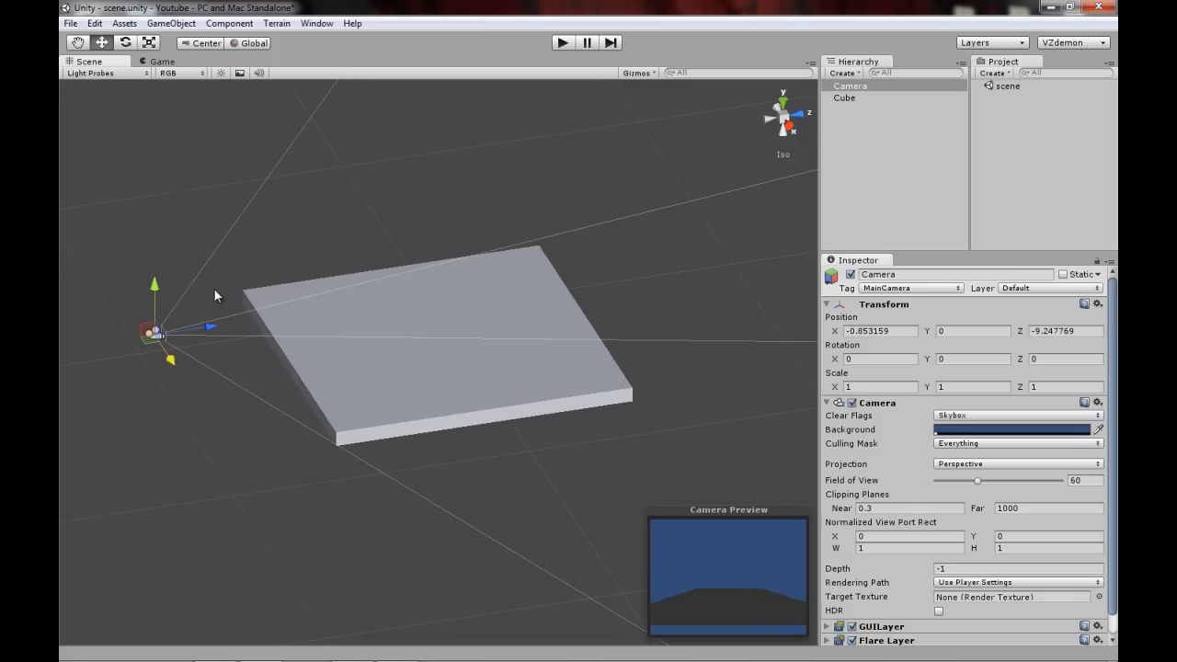
Step: Create a point light in the scene and collapse its Transform and Light components
{"action": "left_click", "coordinate": [180, 23]}
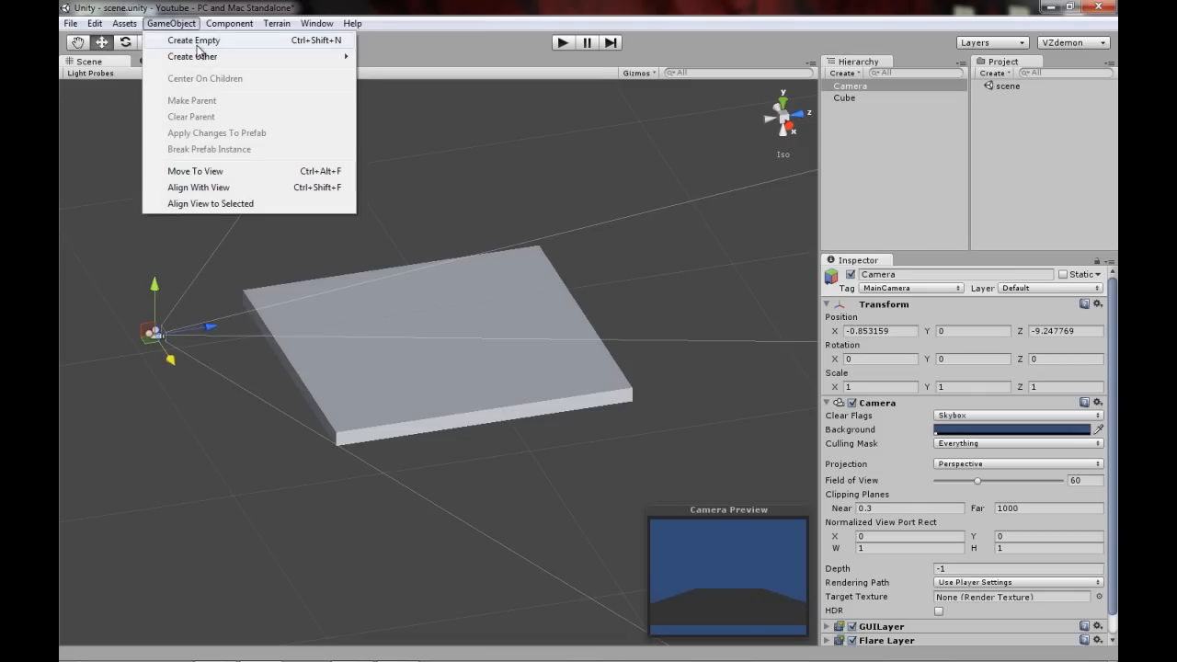
{"action": "mouse_move", "coordinate": [205, 65]}
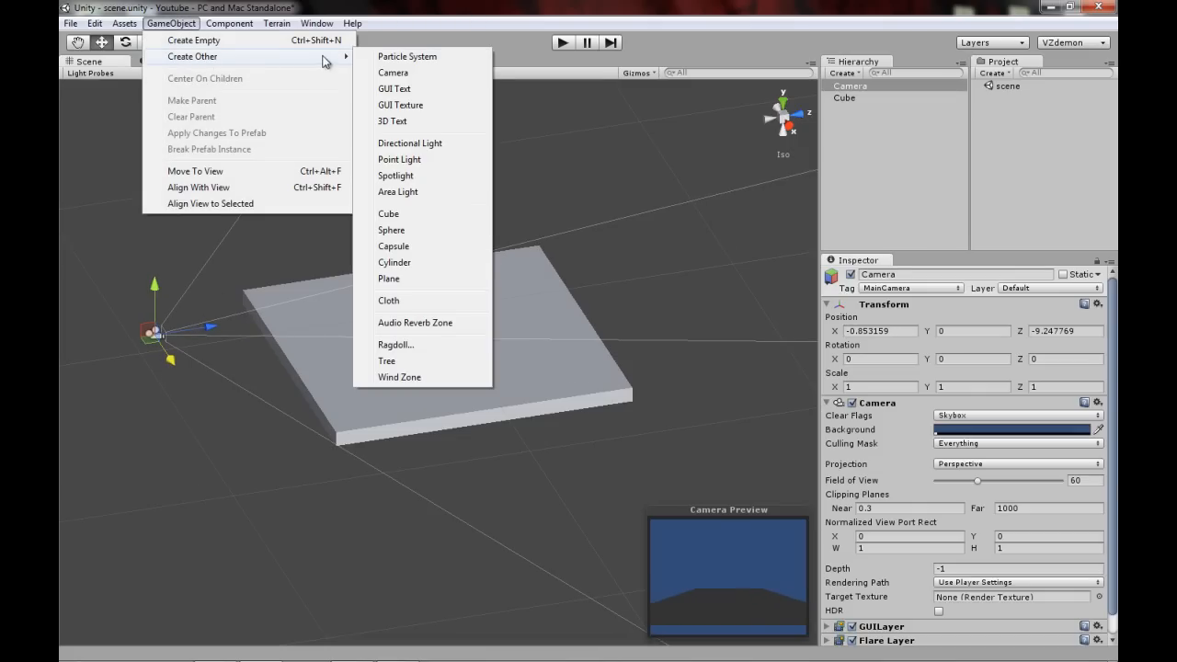
{"action": "left_click", "coordinate": [412, 160]}
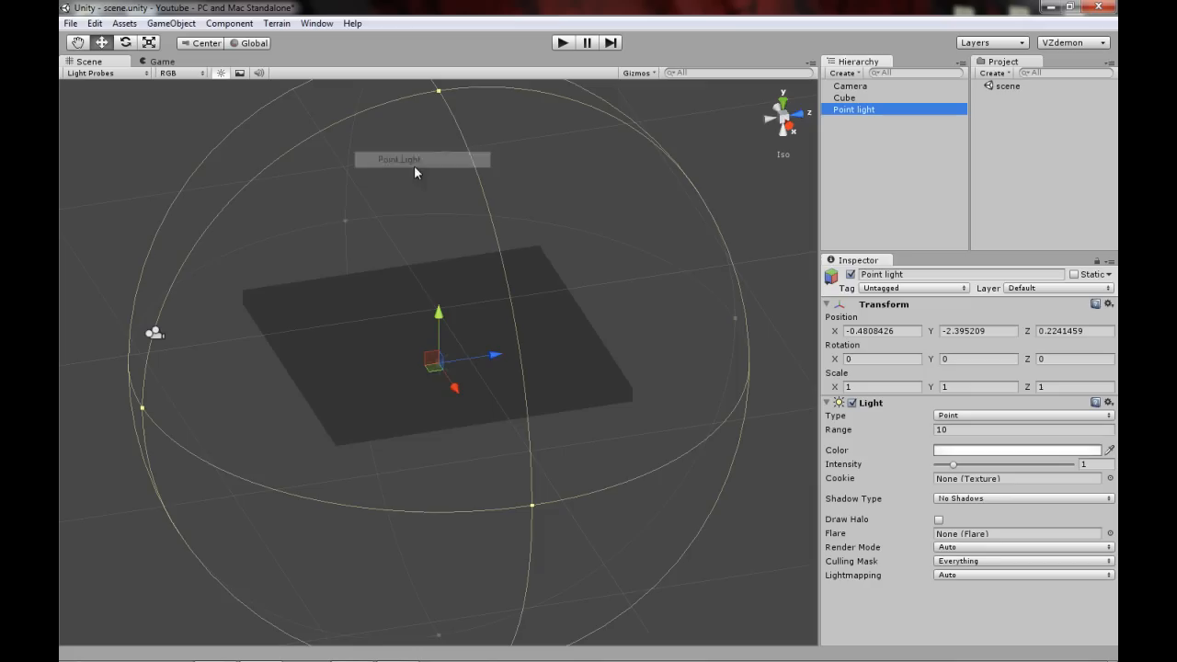
{"action": "left_click", "coordinate": [829, 304]}
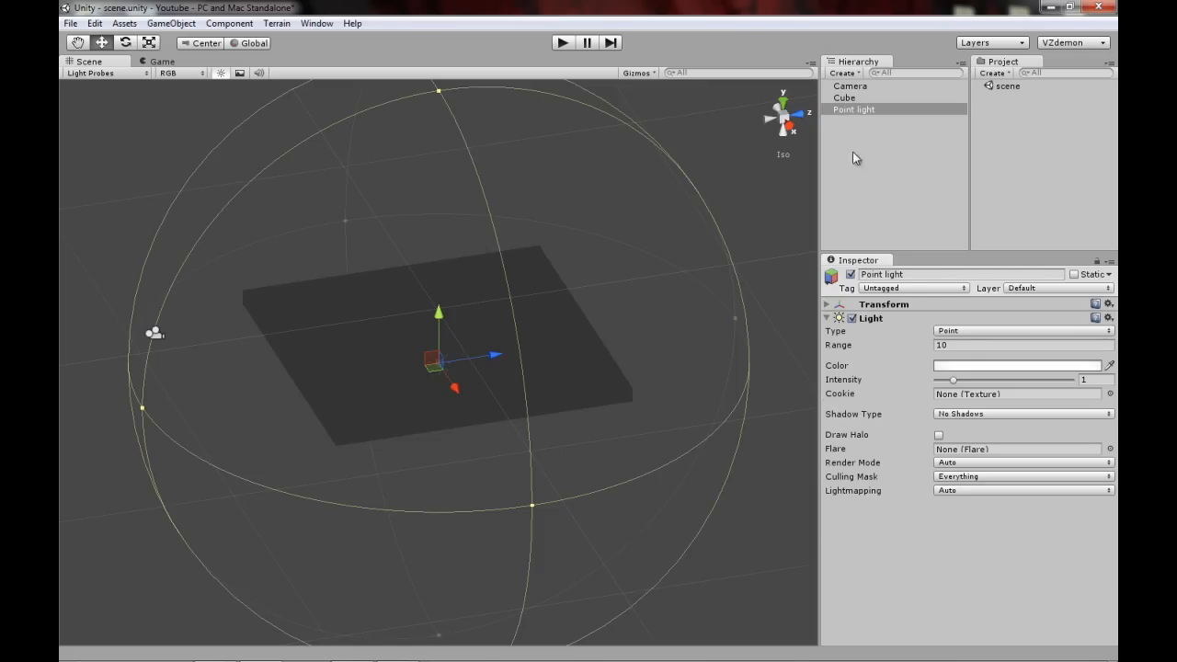
{"action": "left_click", "coordinate": [828, 318]}
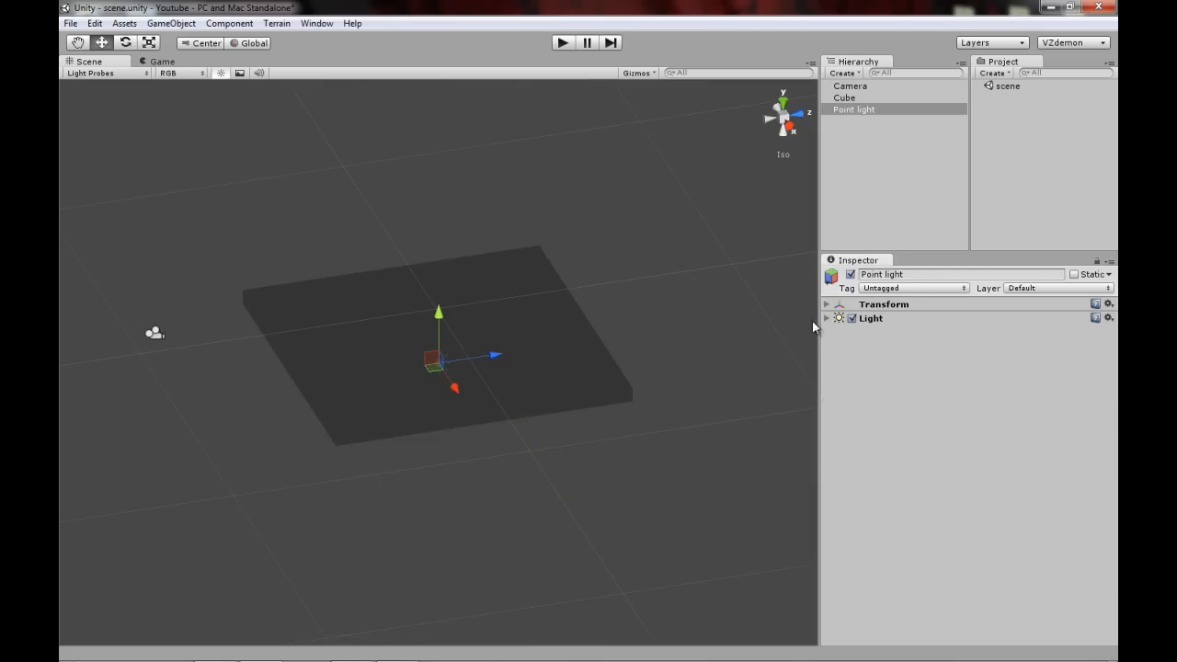
Step: Raise the point light freehand along Y to well above the platform, and check the lighting in the camera preview
{"action": "left_click", "coordinate": [845, 115]}
{"action": "left_click_drag", "start_coordinate": [439, 319], "coordinate": [509, 178]}
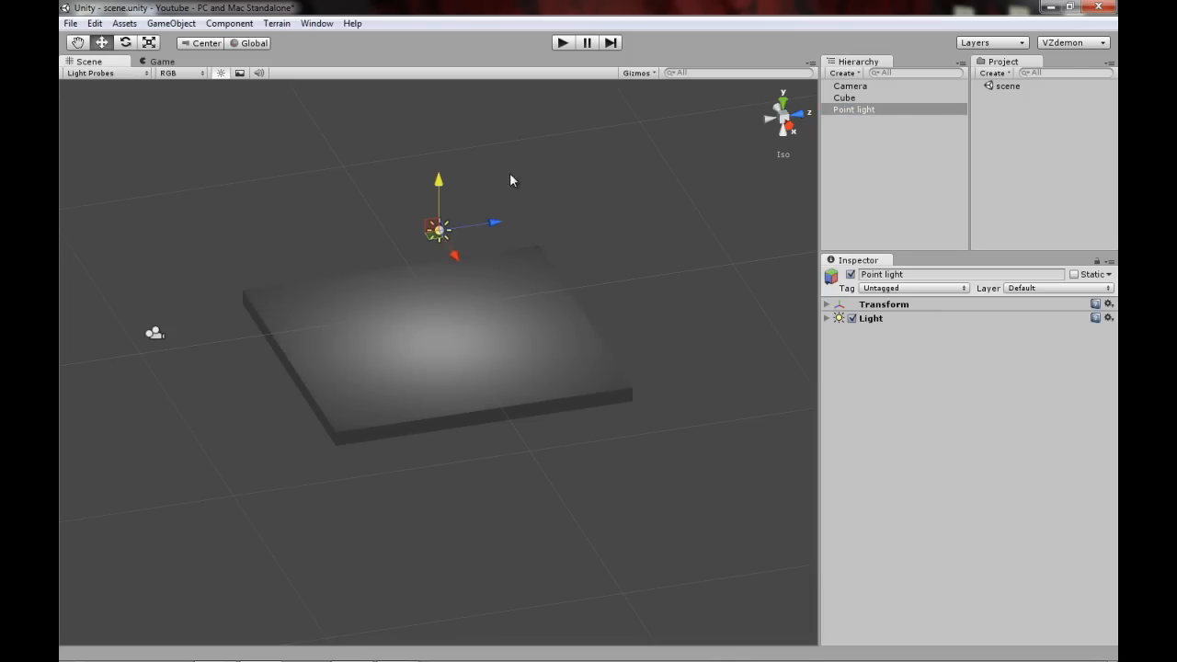
{"action": "left_click", "coordinate": [865, 116]}
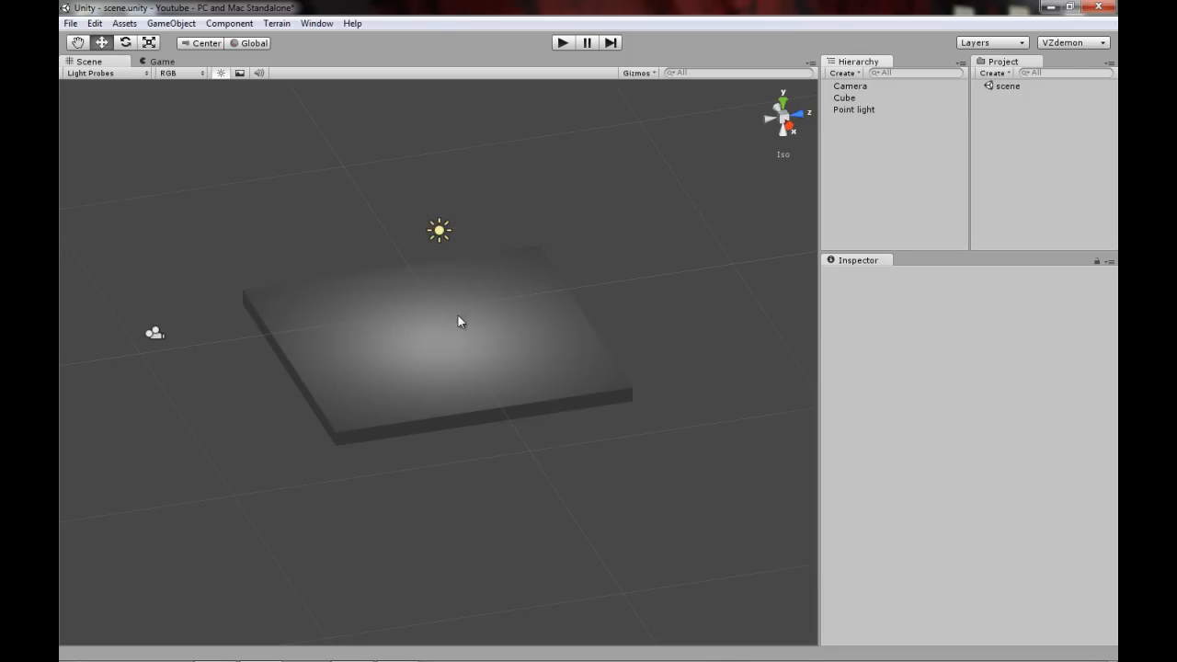
{"action": "left_click", "coordinate": [864, 111]}
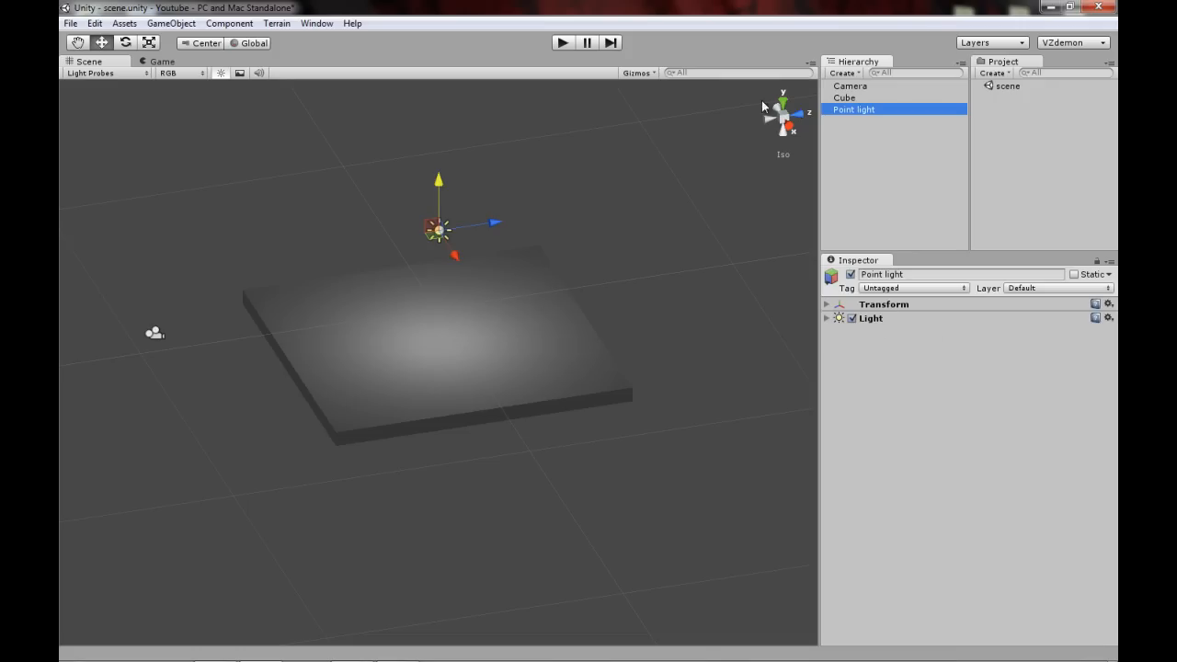
{"action": "left_click_drag", "start_coordinate": [449, 216], "coordinate": [486, 184]}
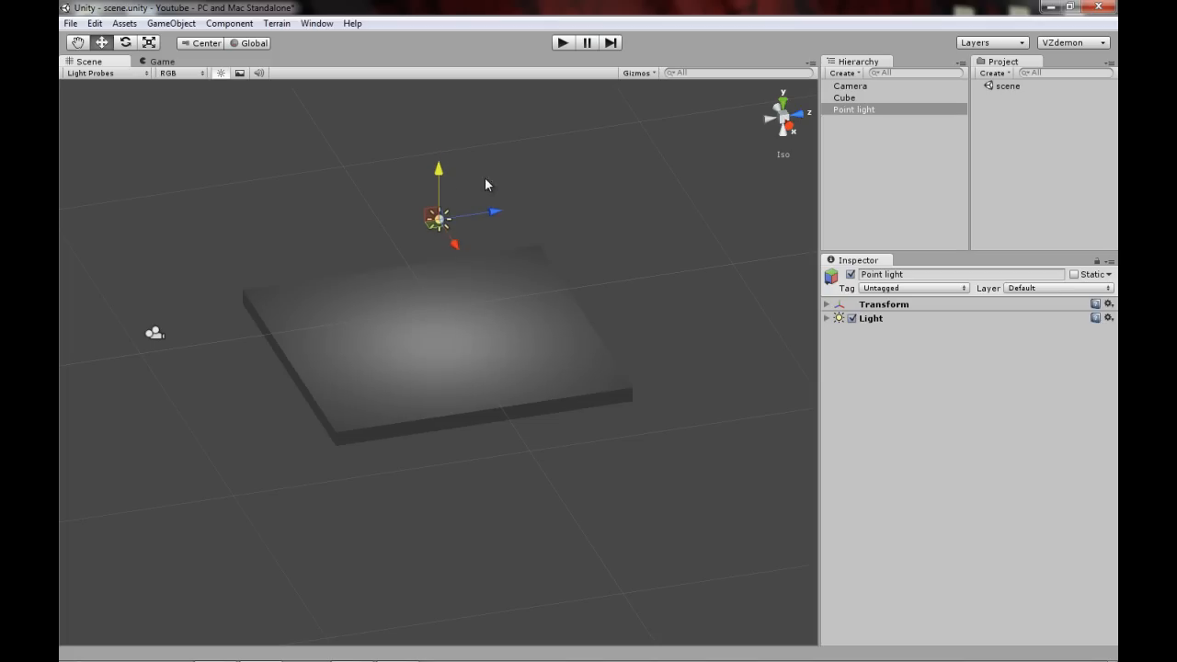
{"action": "left_click", "coordinate": [850, 87]}
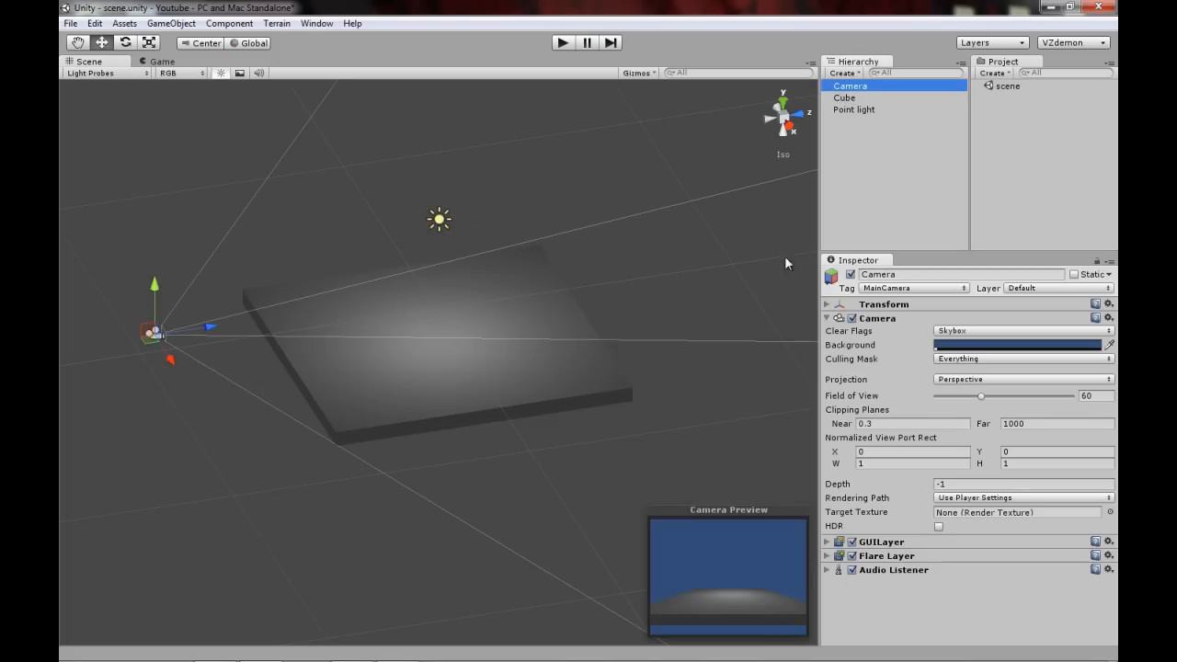
{"action": "left_click", "coordinate": [791, 188]}
Step: Create a second cube and raise it along Y so it floats between the platform and the point light
{"action": "left_click", "coordinate": [172, 23]}
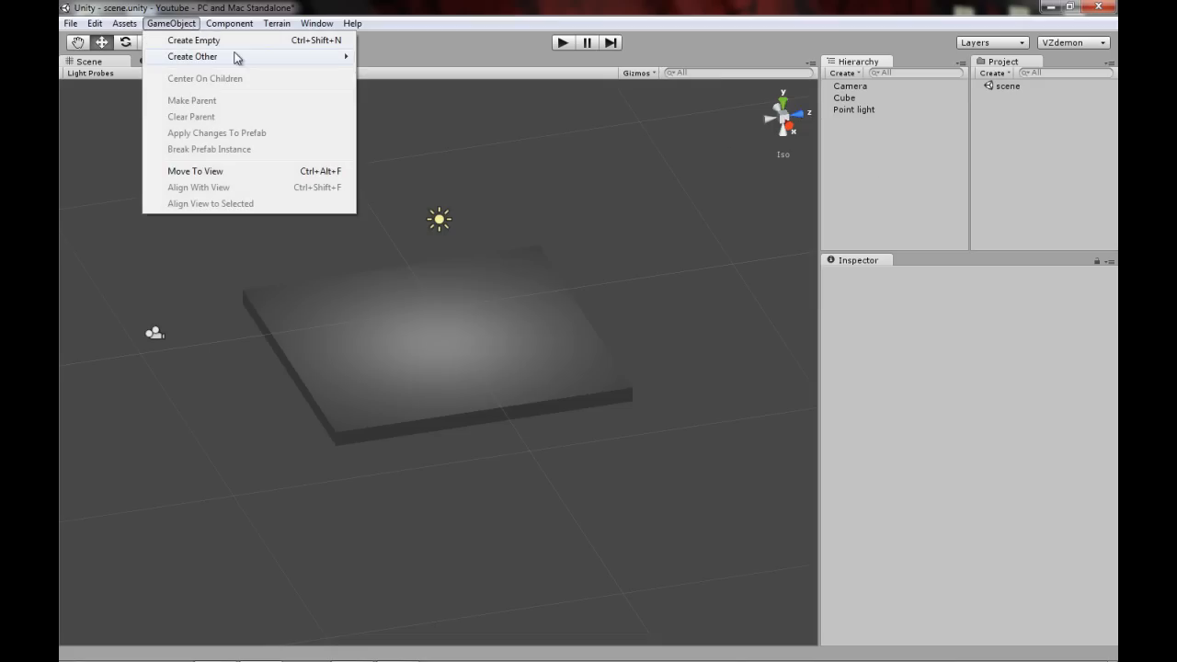
{"action": "mouse_move", "coordinate": [237, 57]}
{"action": "left_click", "coordinate": [410, 219]}
{"action": "left_click_drag", "start_coordinate": [446, 316], "coordinate": [447, 219]}
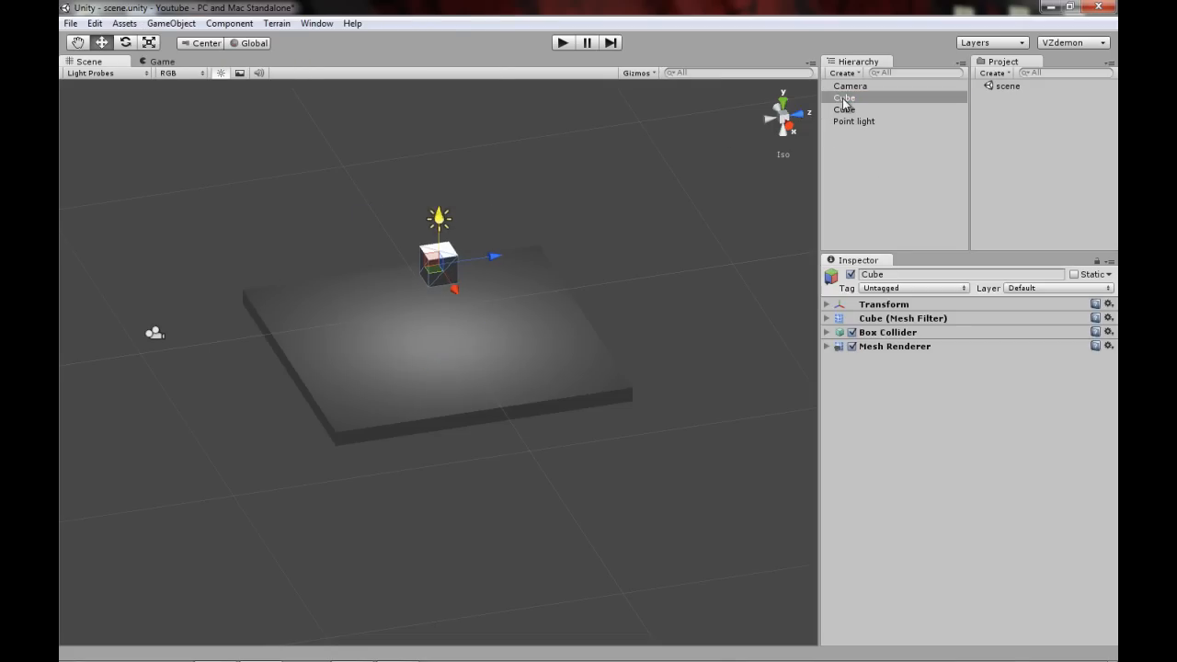
Step: Add a Rigidbody physics component to the small floating cube and collapse the component's settings
{"action": "left_click_drag", "start_coordinate": [387, 206], "coordinate": [445, 165], "text": "alt"}
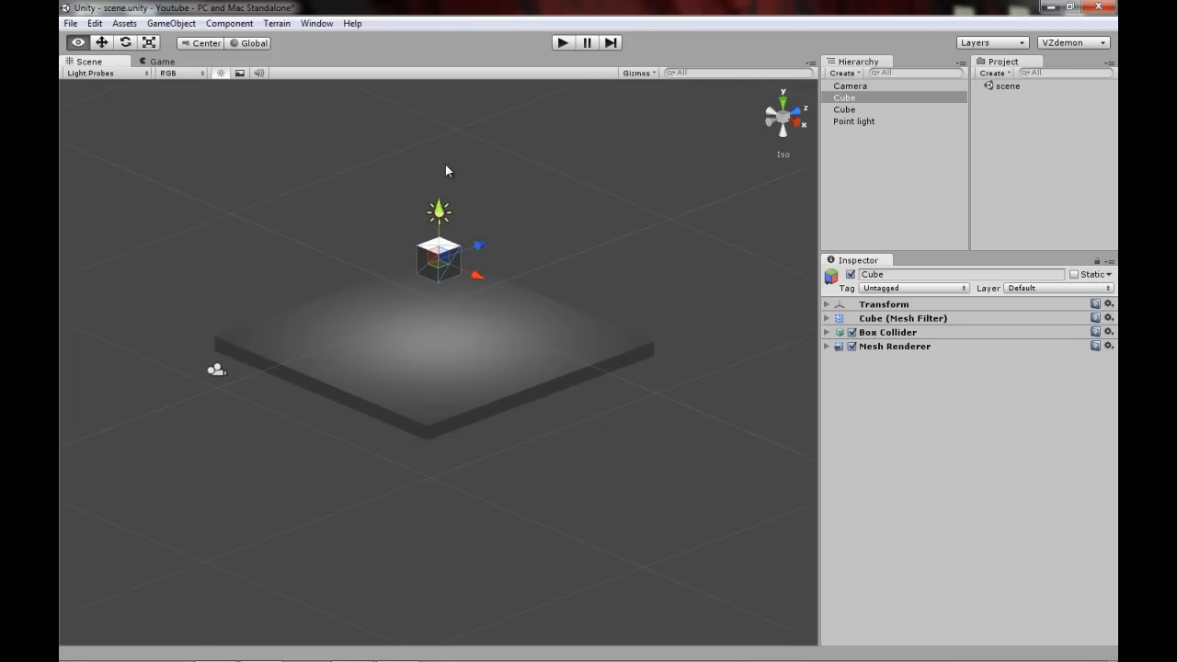
{"action": "left_click_drag", "start_coordinate": [446, 165], "coordinate": [359, 205], "text": "alt"}
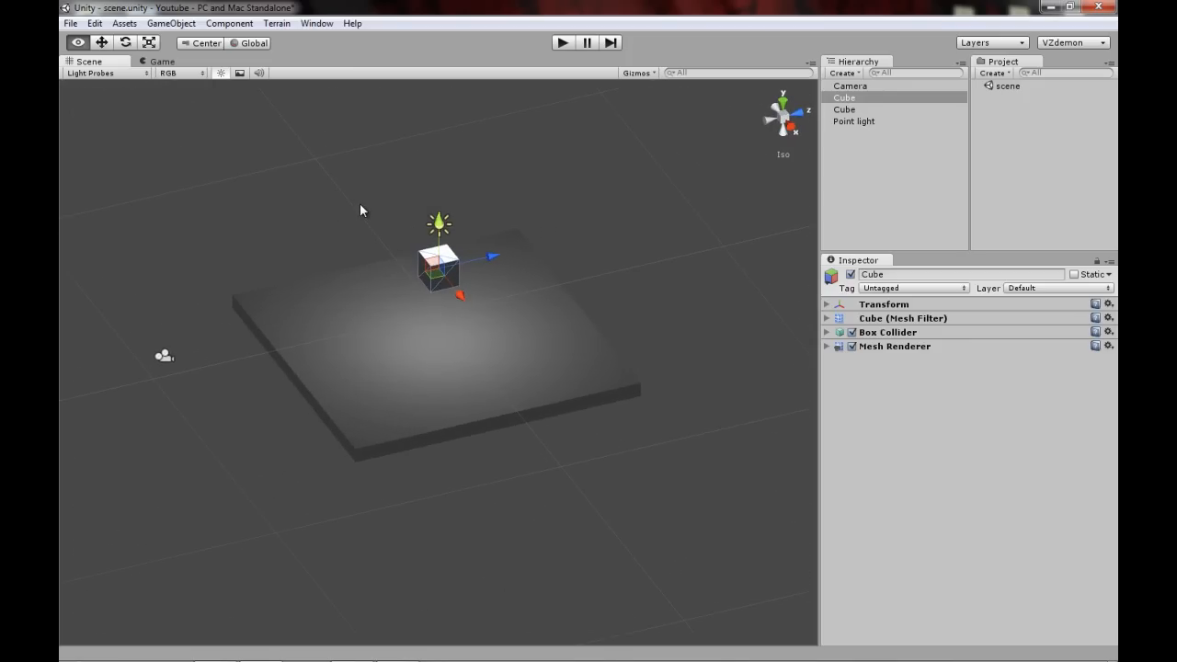
{"action": "left_click_drag", "start_coordinate": [360, 204], "coordinate": [403, 169], "text": "alt"}
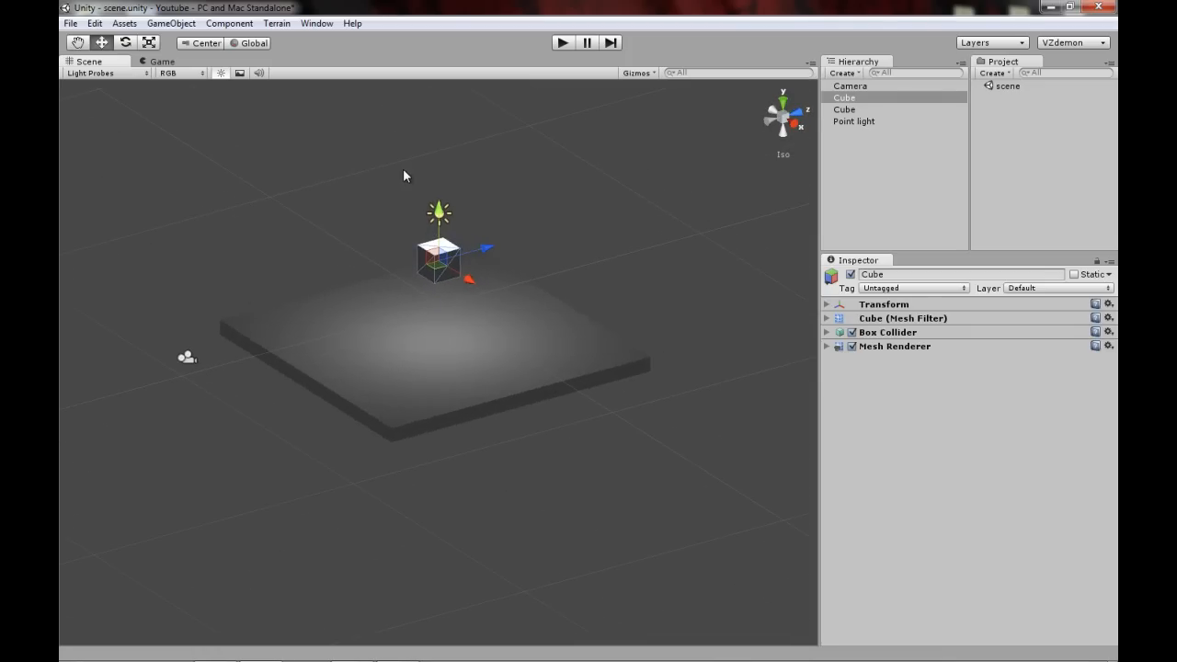
{"action": "left_click", "coordinate": [173, 23]}
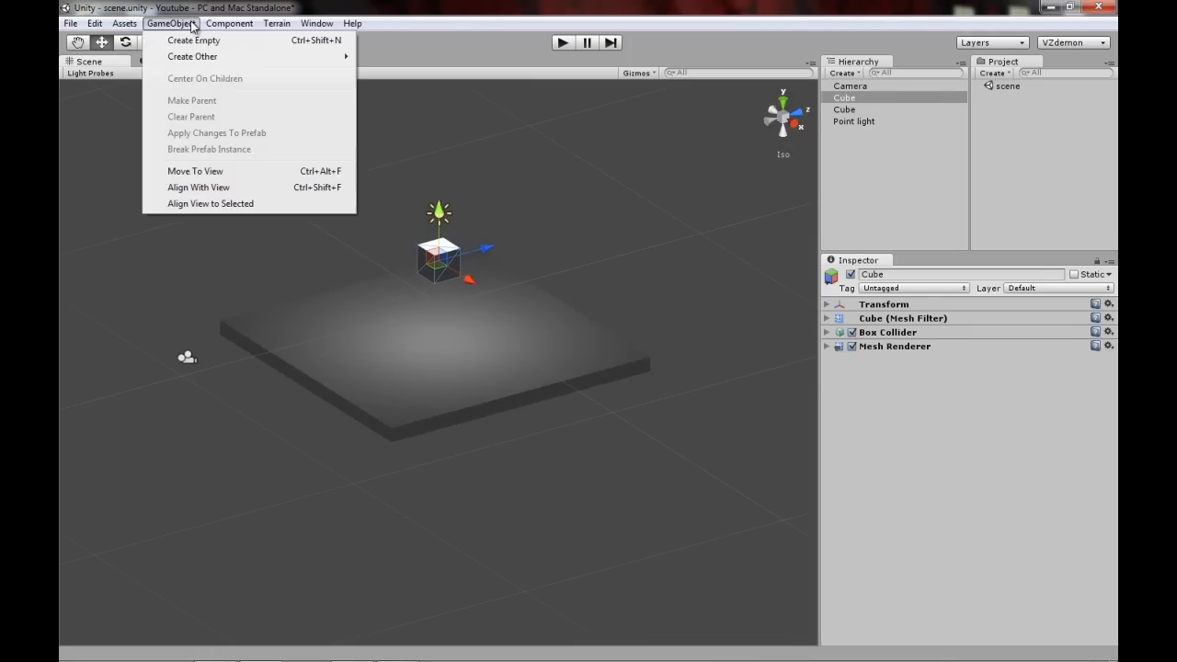
{"action": "mouse_move", "coordinate": [280, 55]}
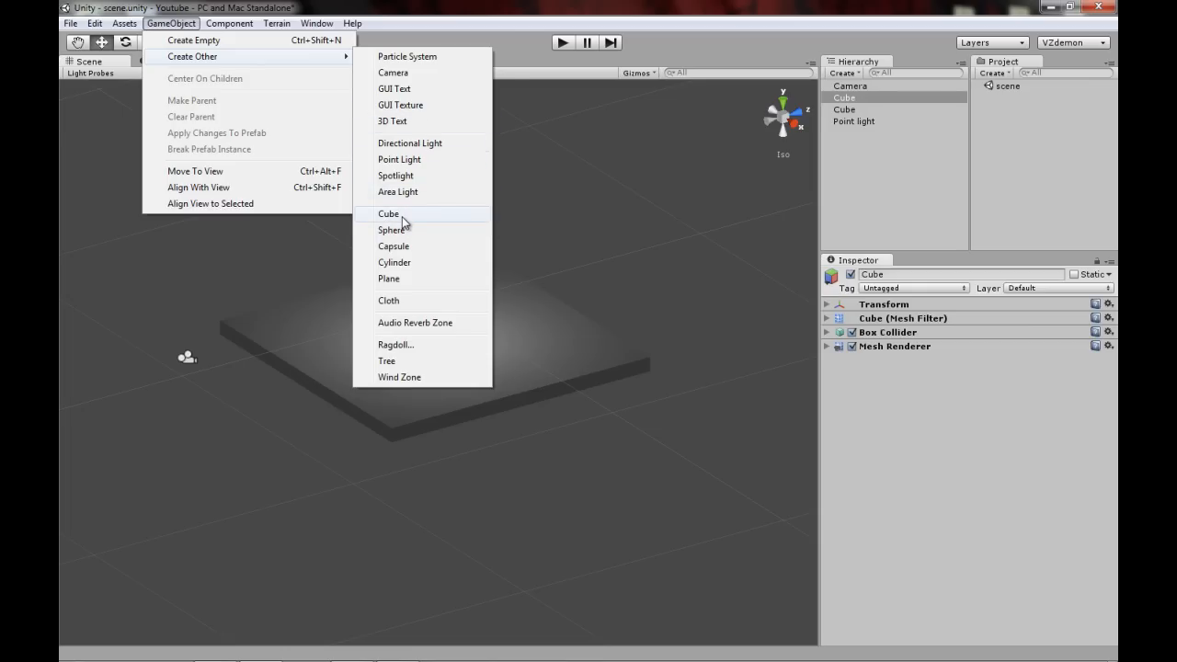
{"action": "mouse_move", "coordinate": [239, 18]}
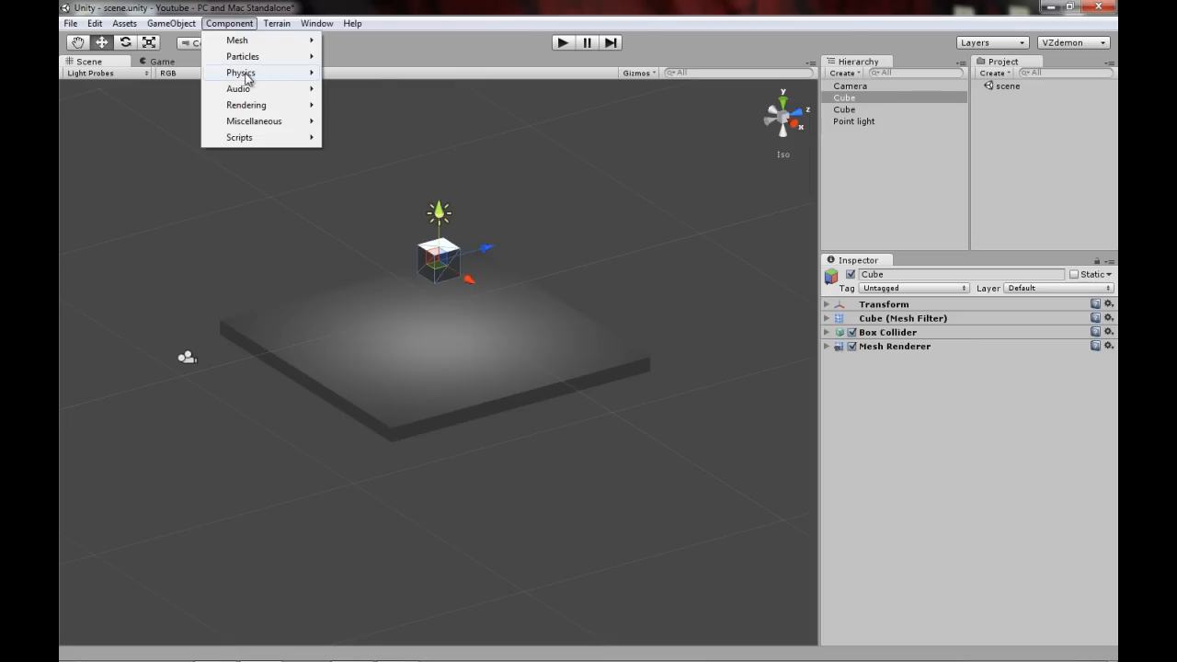
{"action": "mouse_move", "coordinate": [247, 76]}
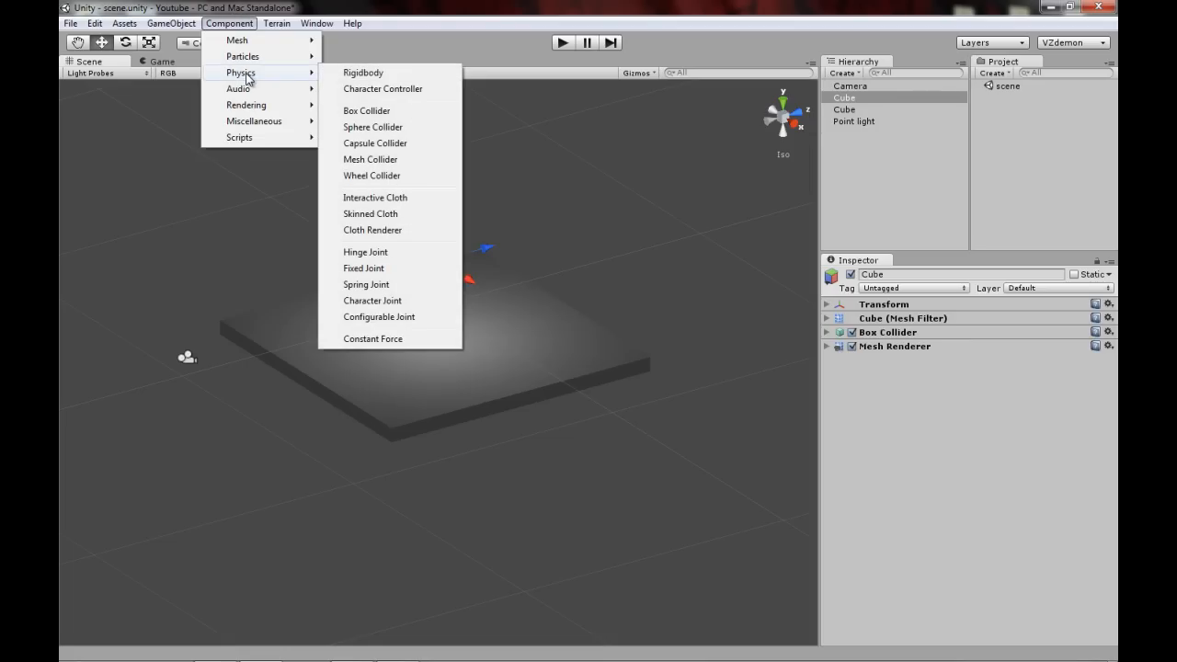
{"action": "left_click", "coordinate": [370, 74]}
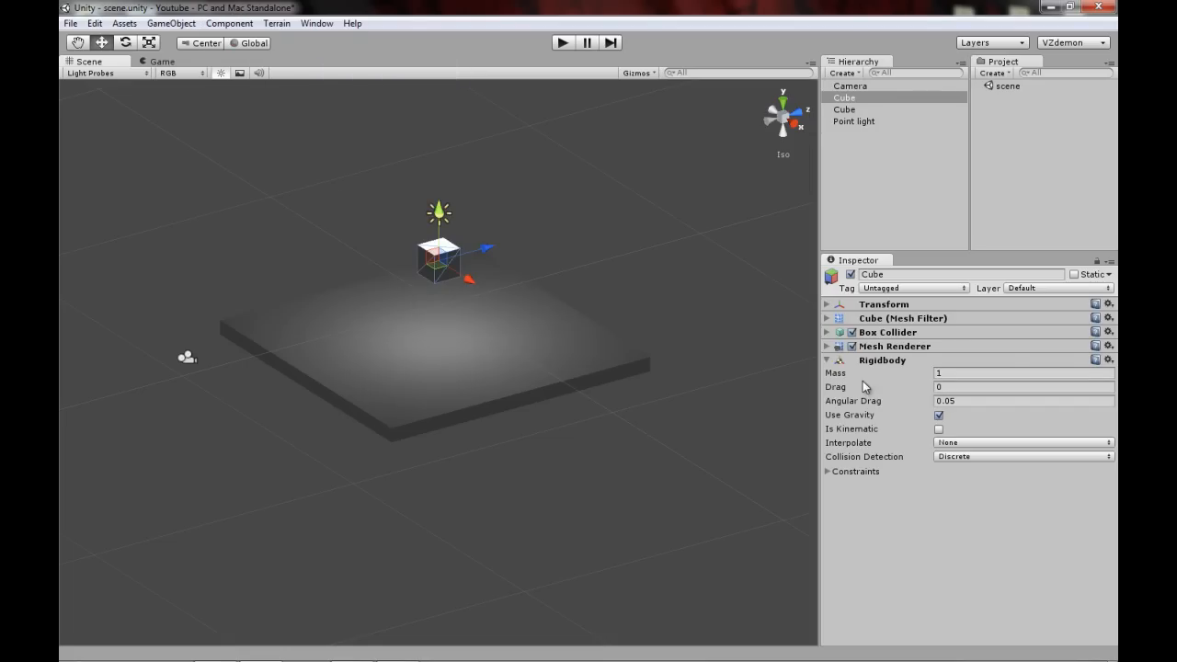
{"action": "left_click", "coordinate": [827, 360]}
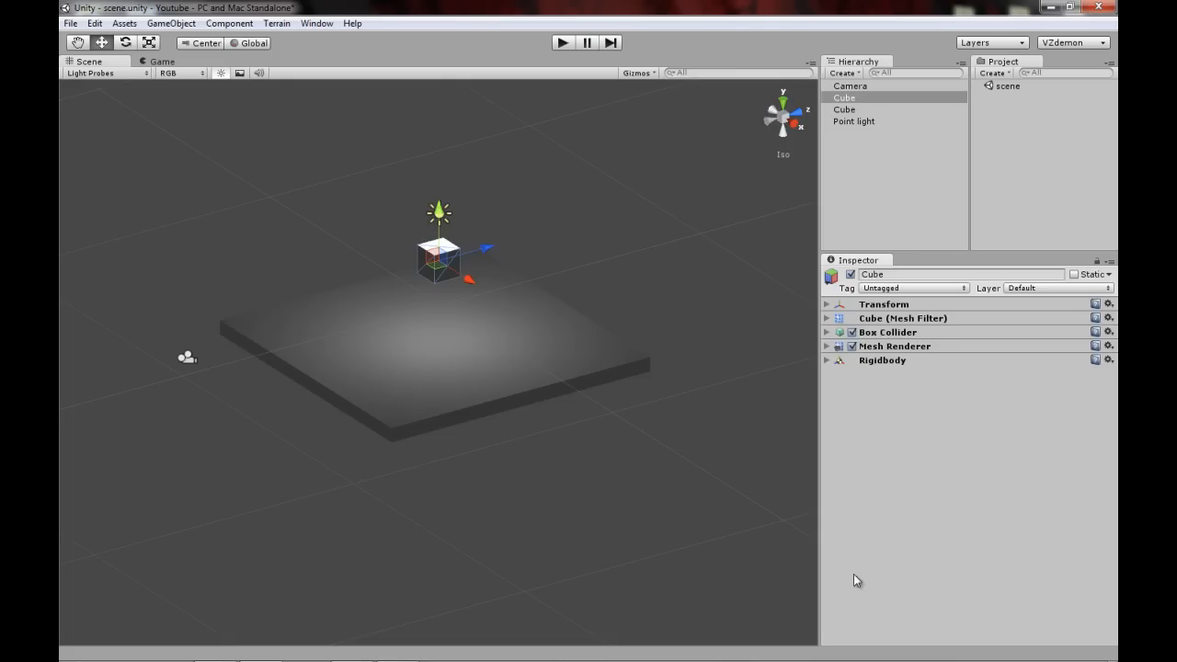
Step: Play the scene to test how the cube with the Rigidbody behaves above the platform, and stop playback
{"action": "left_click_drag", "start_coordinate": [404, 297], "coordinate": [584, 309], "text": "alt"}
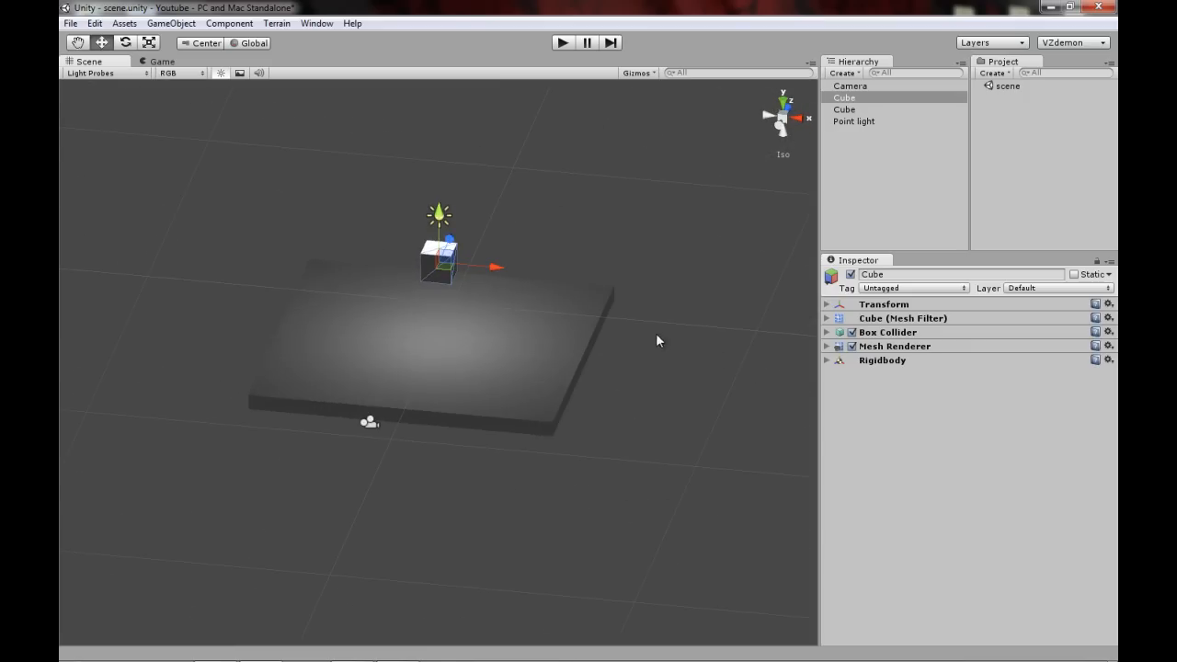
{"action": "left_click", "coordinate": [169, 62]}
{"action": "left_click", "coordinate": [96, 61]}
{"action": "left_click", "coordinate": [563, 45]}
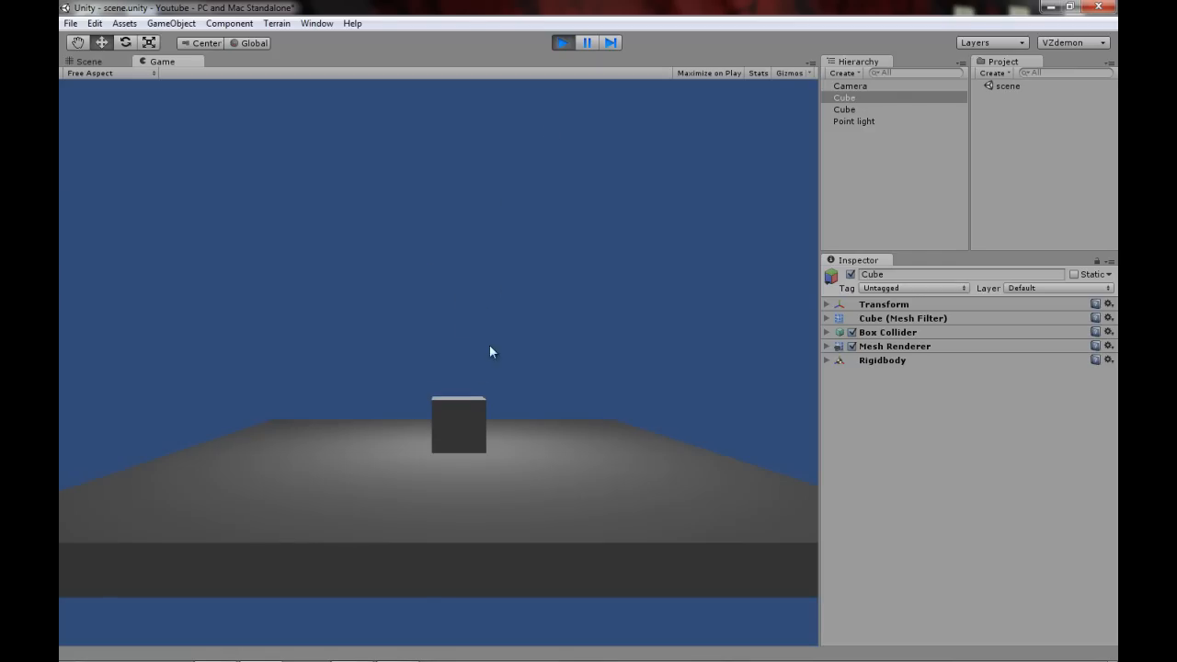
{"action": "left_click", "coordinate": [568, 44]}
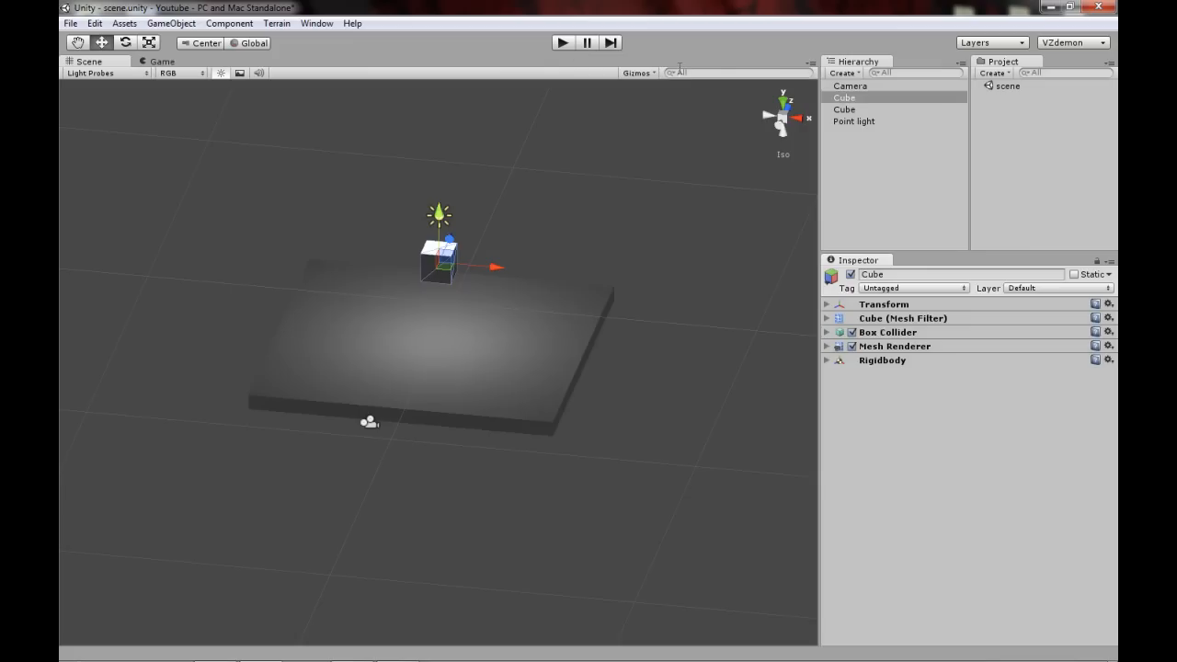
Step: Duplicate the floating Rigidbody cube and move the copy along X so both cubes float side by side above the platform
{"action": "left_click", "coordinate": [846, 99]}
{"action": "right_click", "coordinate": [847, 98]}
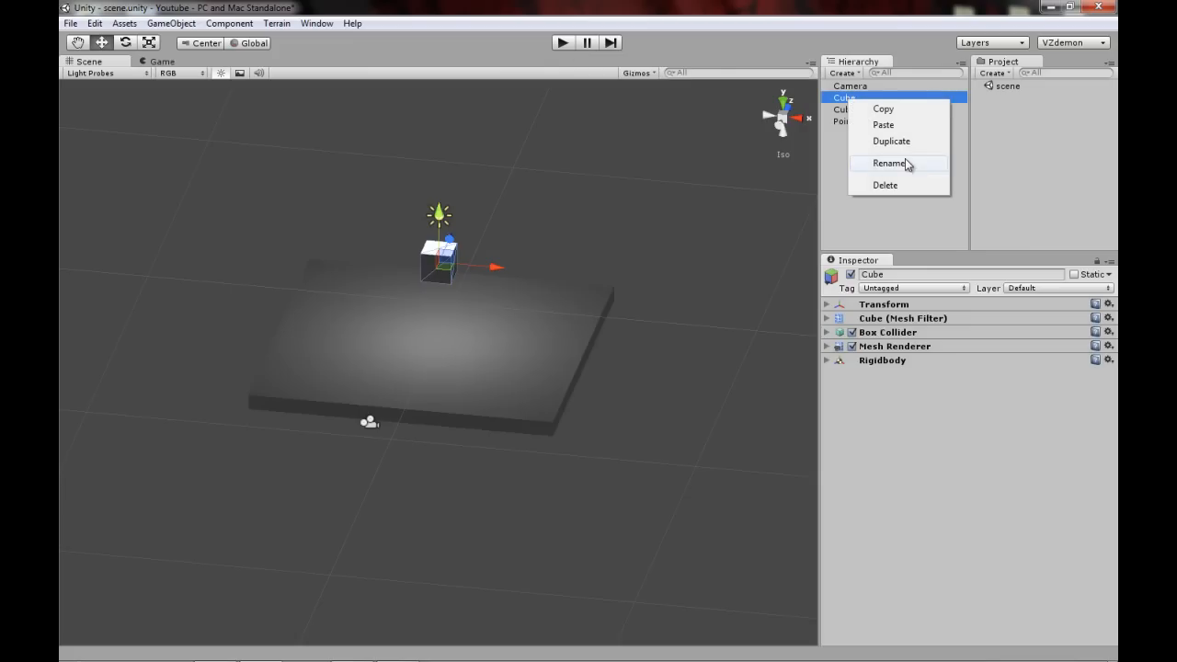
{"action": "left_click", "coordinate": [905, 145]}
{"action": "left_click_drag", "start_coordinate": [505, 271], "coordinate": [562, 272]}
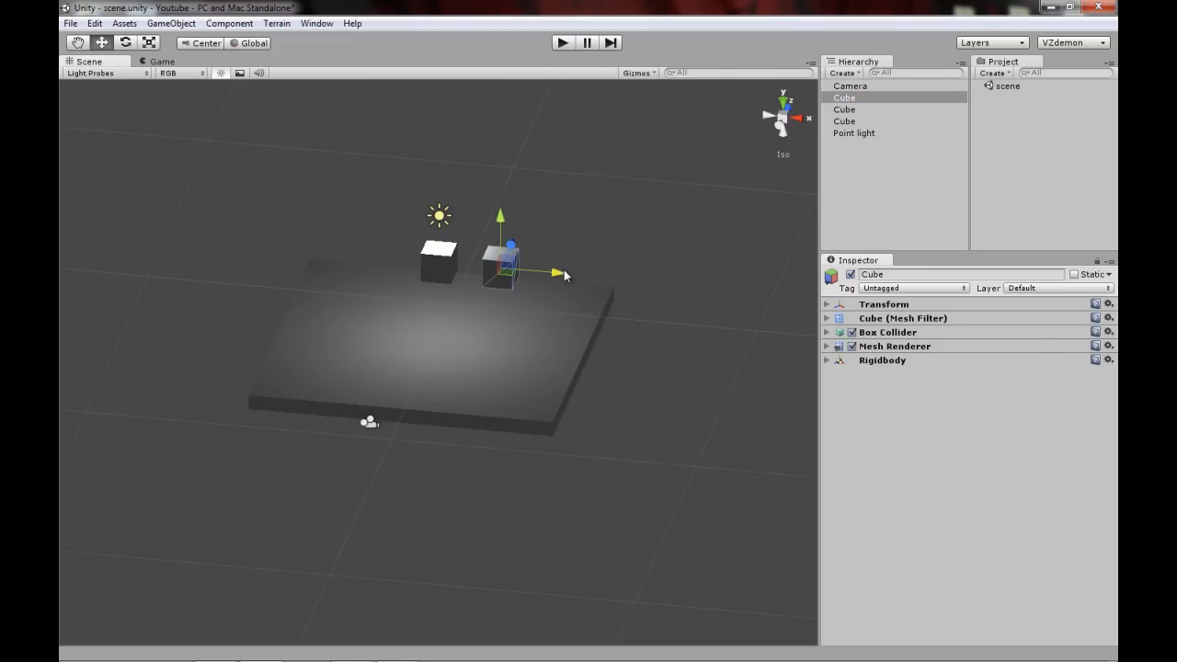
Step: Duplicate the Rigidbody cube twice more and place the copies side by side above the first two, near the point light
{"action": "right_click", "coordinate": [840, 98]}
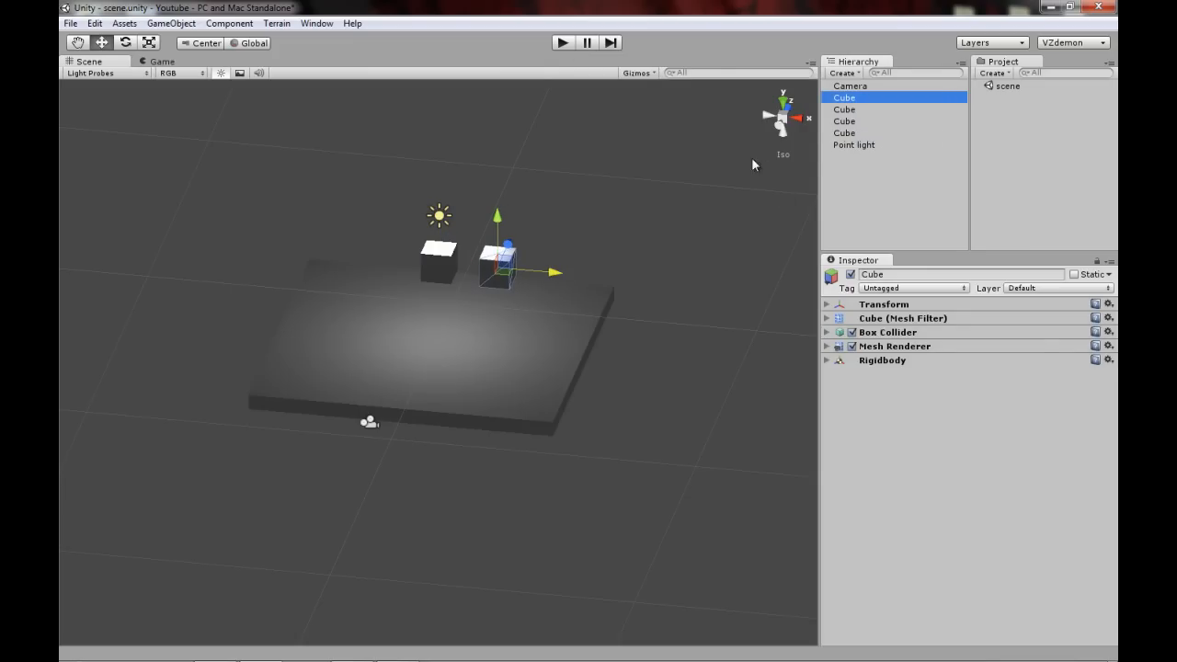
{"action": "left_click_drag", "start_coordinate": [497, 225], "coordinate": [527, 222]}
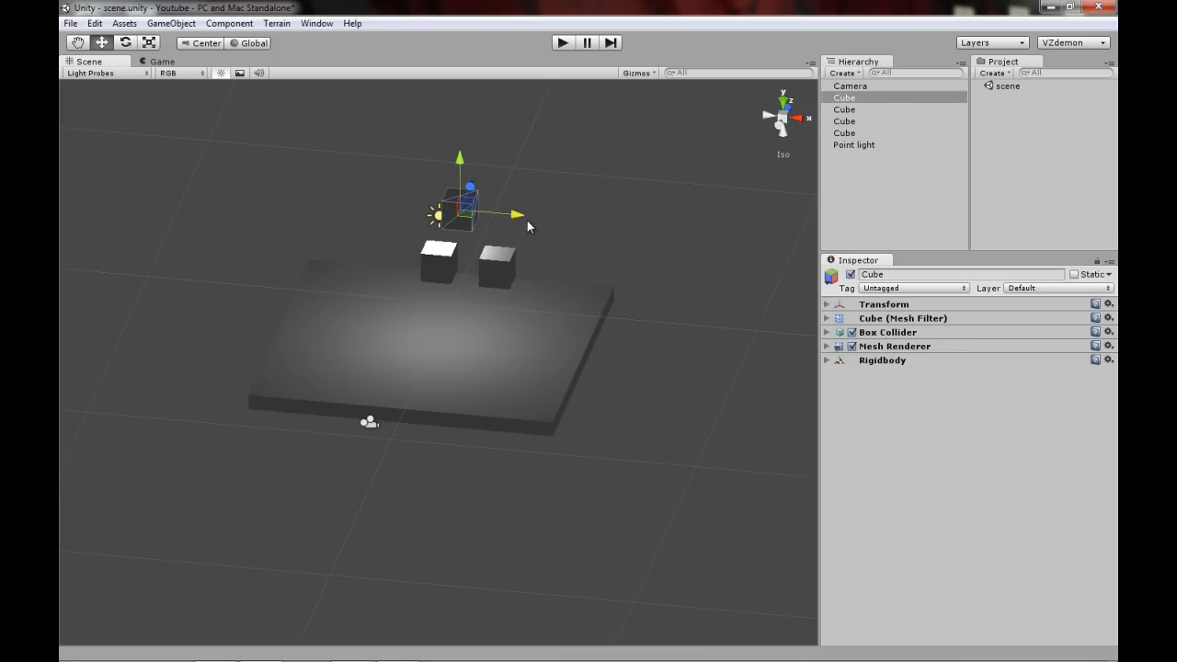
{"action": "right_click", "coordinate": [845, 97]}
{"action": "left_click", "coordinate": [890, 138]}
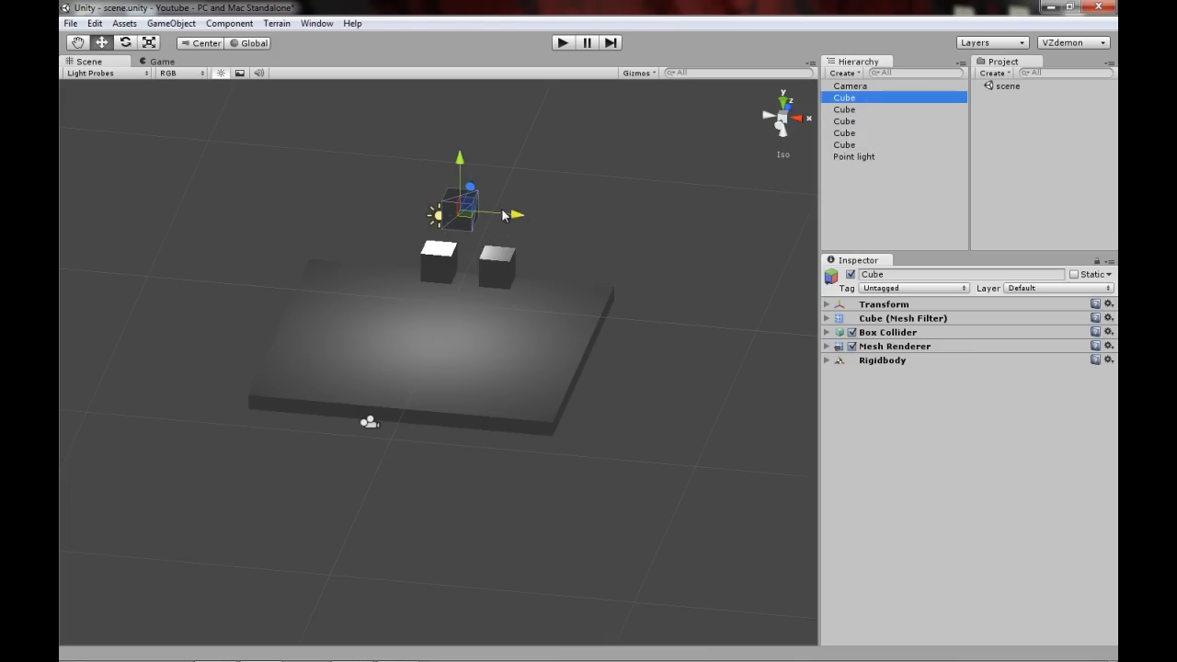
{"action": "left_click", "coordinate": [542, 208]}
{"action": "left_click", "coordinate": [492, 212]}
{"action": "left_click_drag", "start_coordinate": [494, 217], "coordinate": [560, 223]}
Step: Play the scene in the game view to test how the four Rigidbody cubes fall and collide, and stop playback
{"action": "left_click", "coordinate": [172, 65]}
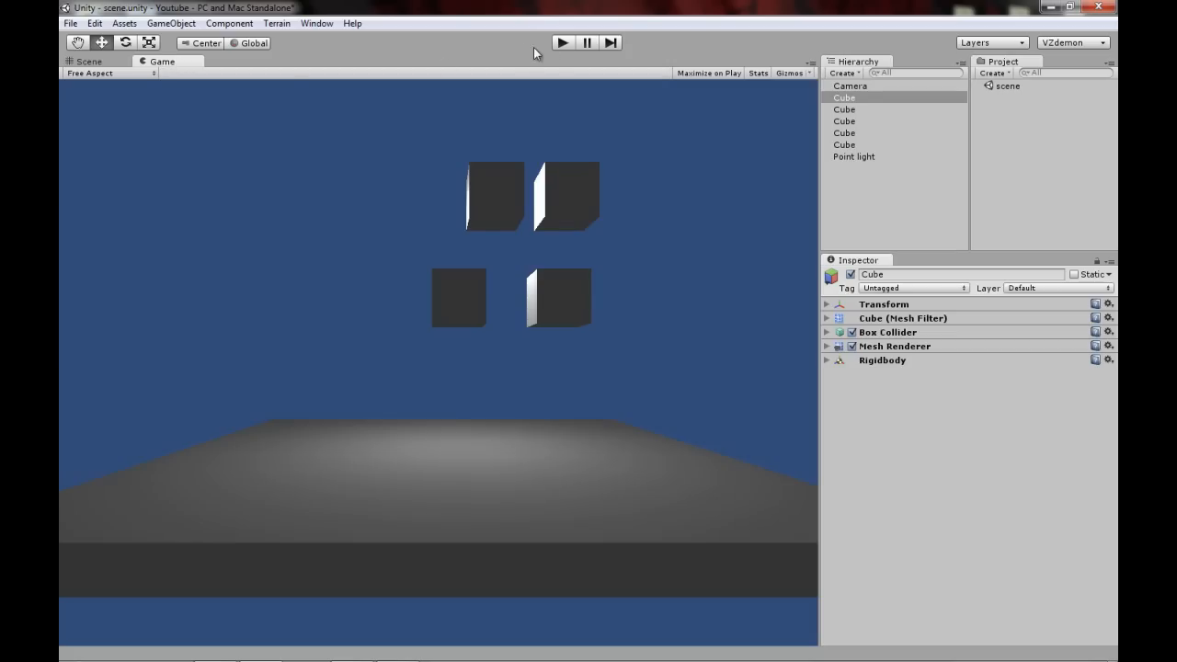
{"action": "left_click", "coordinate": [561, 43]}
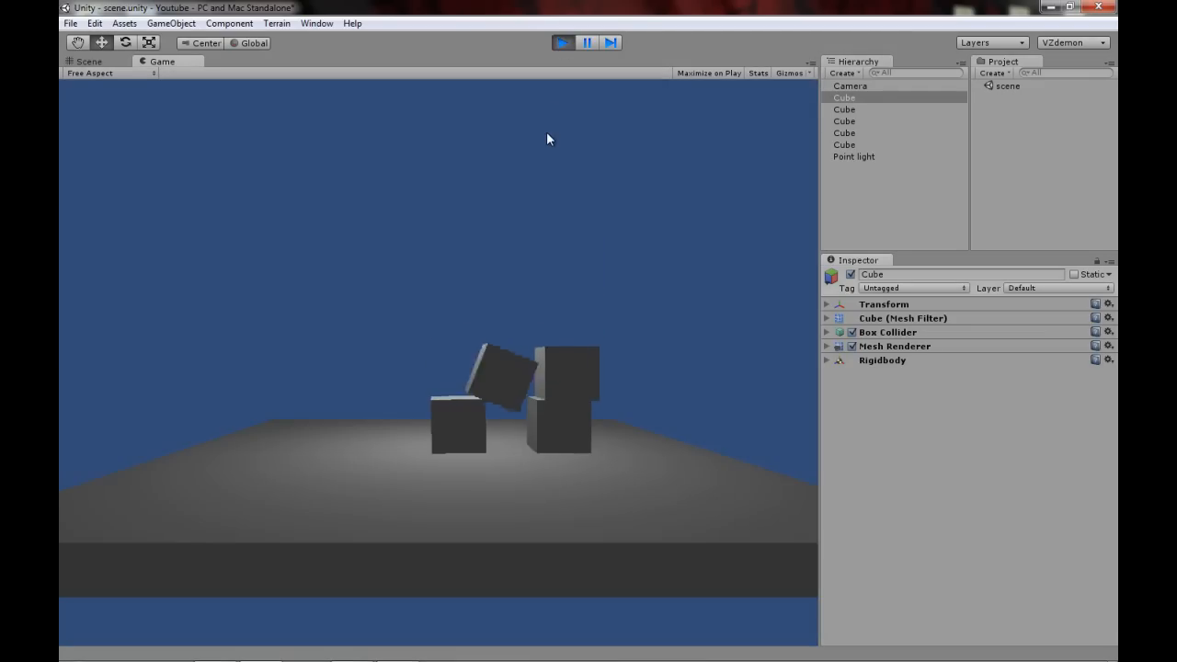
{"action": "left_click", "coordinate": [561, 42]}
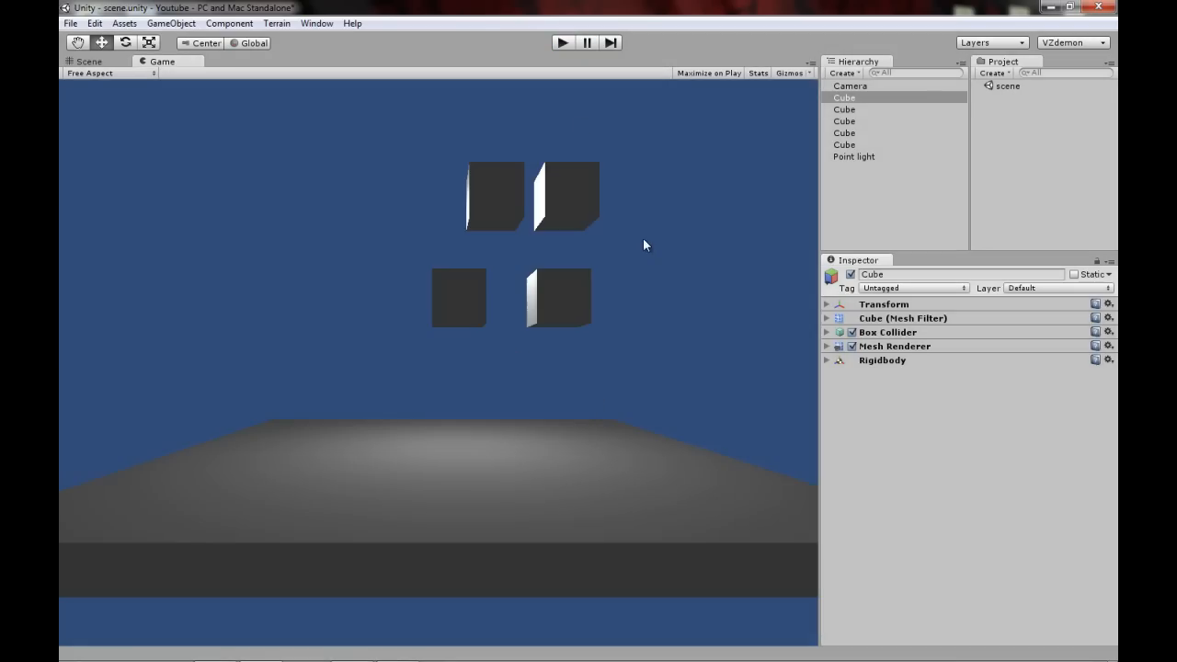
Step: Delete all four floating Rigidbody cubes from the scene, keeping the platform, camera and point light
{"action": "left_click", "coordinate": [107, 63]}
{"action": "left_click_drag", "start_coordinate": [230, 148], "coordinate": [362, 141], "text": "alt"}
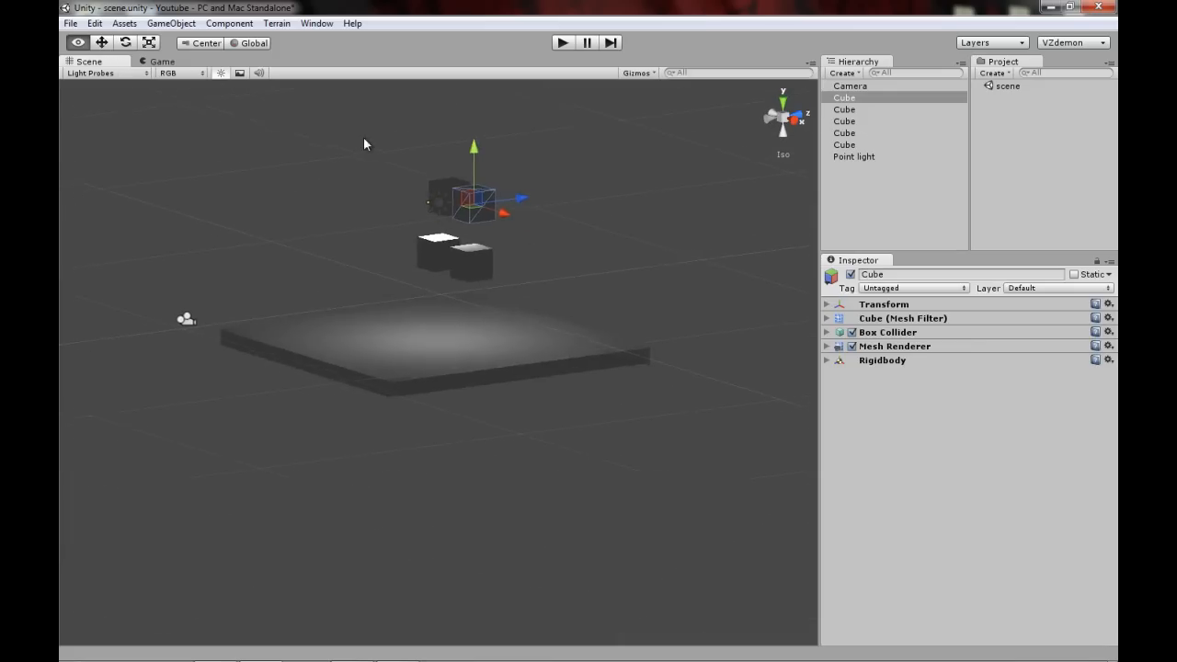
{"action": "left_click_drag", "start_coordinate": [531, 124], "coordinate": [395, 278]}
{"action": "left_click", "coordinate": [855, 157], "text": "ctrl"}
{"action": "key", "text": "Delete"}
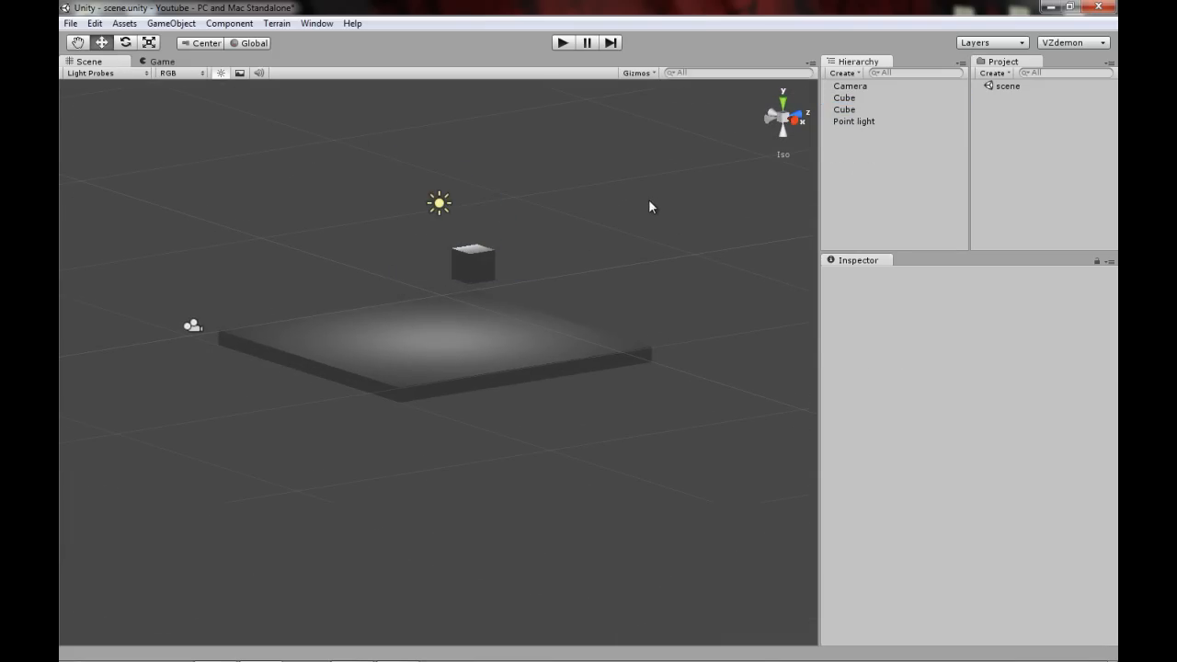
{"action": "left_click", "coordinate": [469, 262]}
{"action": "key", "text": "Delete"}
{"action": "left_click_drag", "start_coordinate": [390, 291], "coordinate": [498, 267], "text": "alt"}
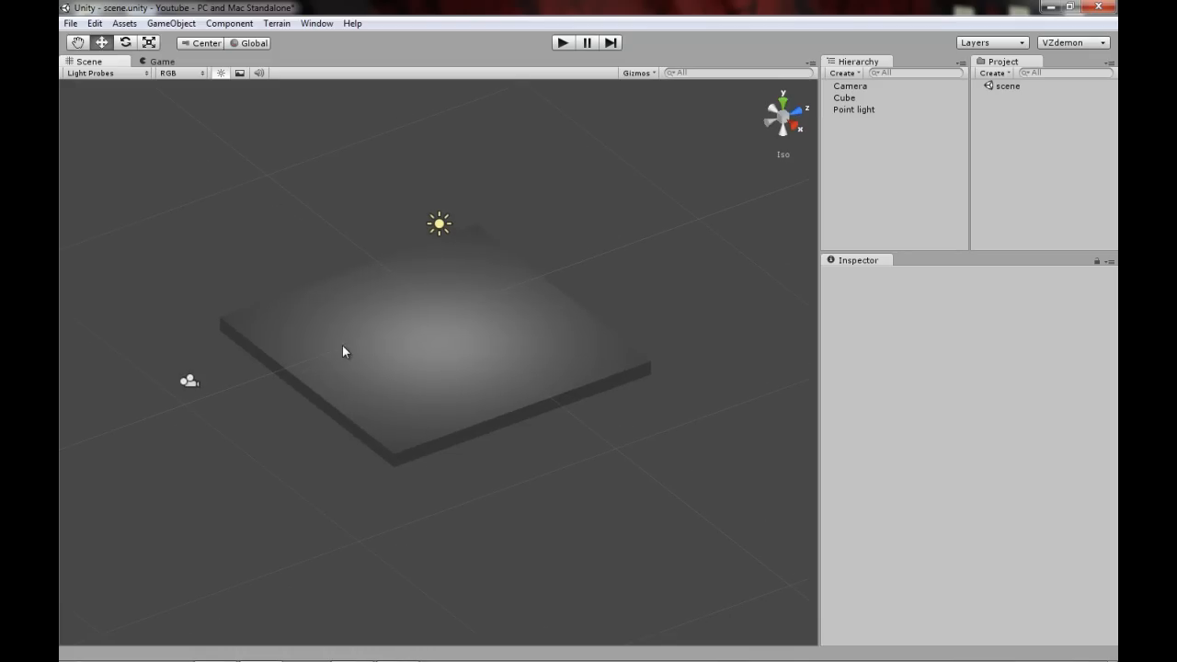